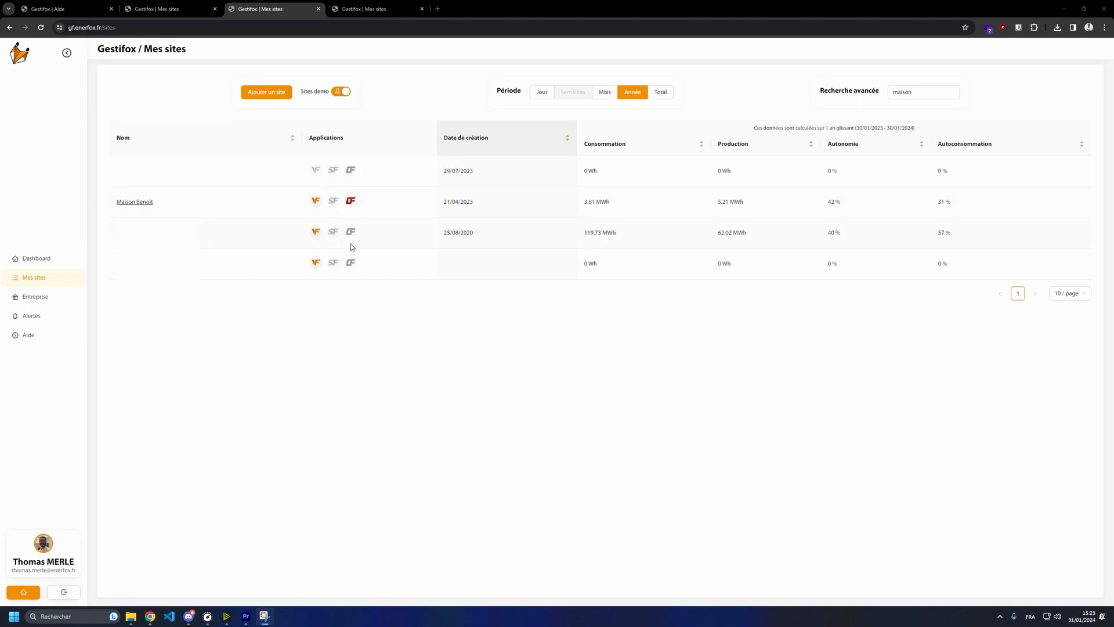
# Open Observa'Fox for the site created on 21/04/2023 and start adding the Sous-consos device.
pyautogui.moveTo(351, 232)
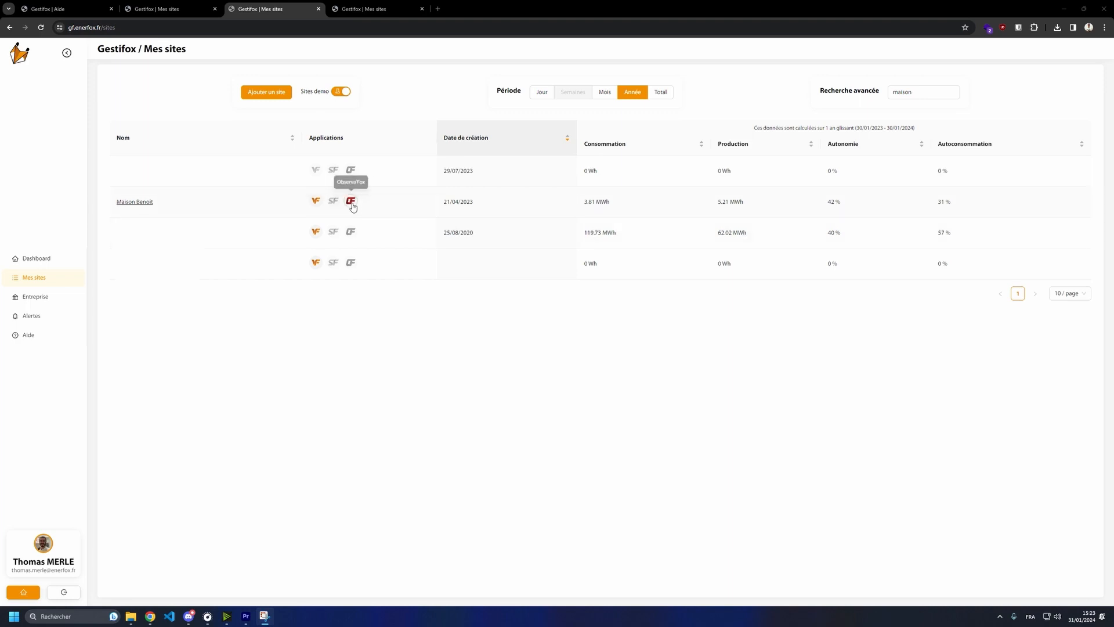
pyautogui.click(351, 201)
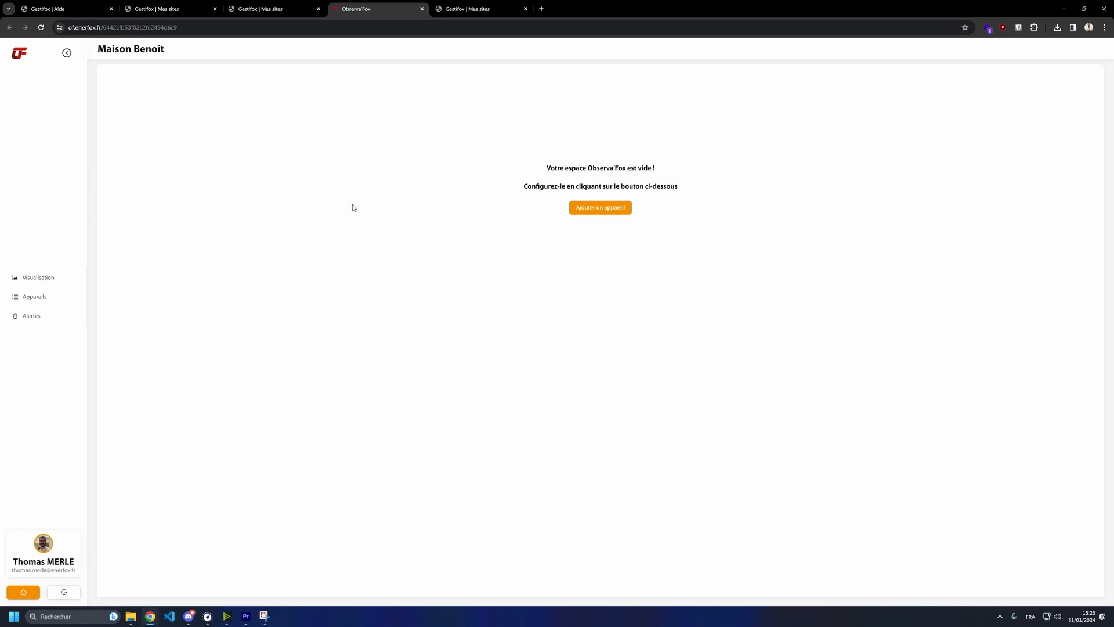
pyautogui.click(602, 214)
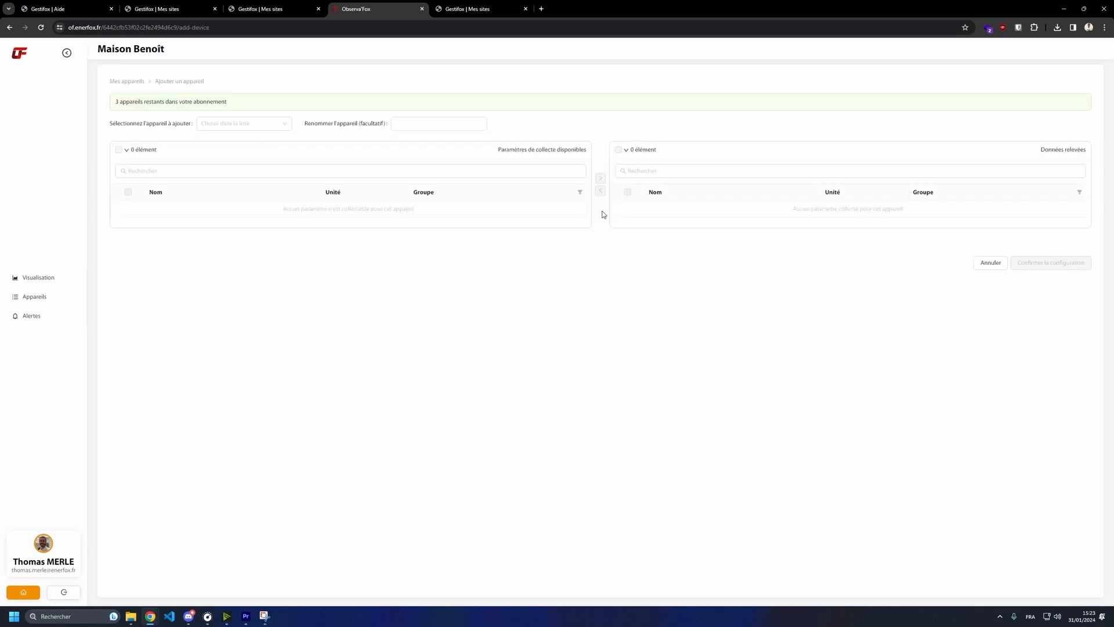
pyautogui.click(235, 128)
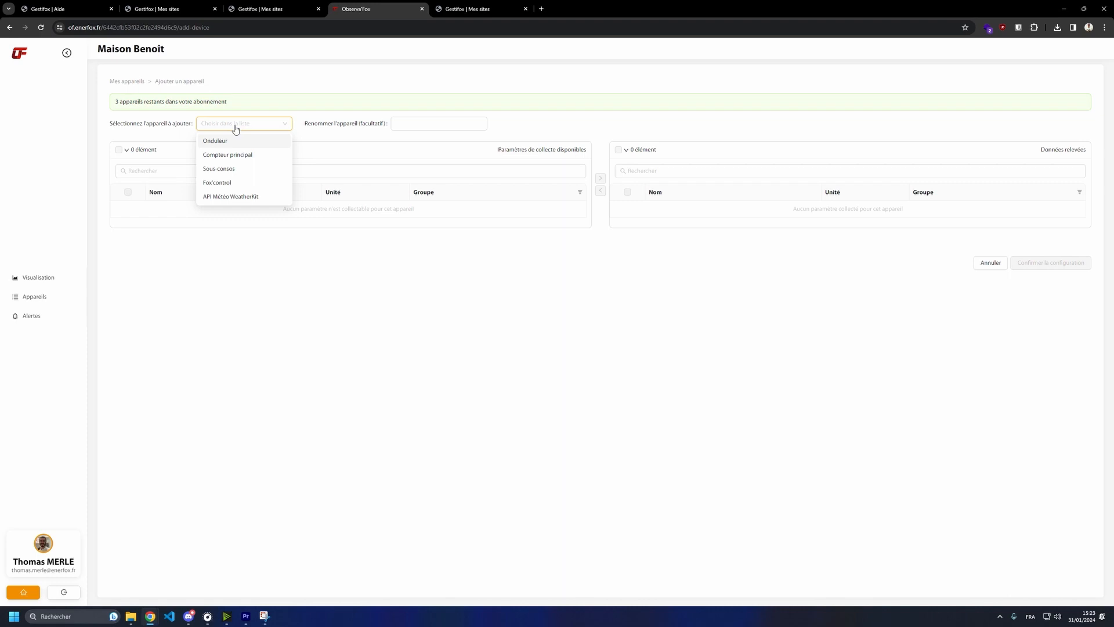
pyautogui.click(228, 173)
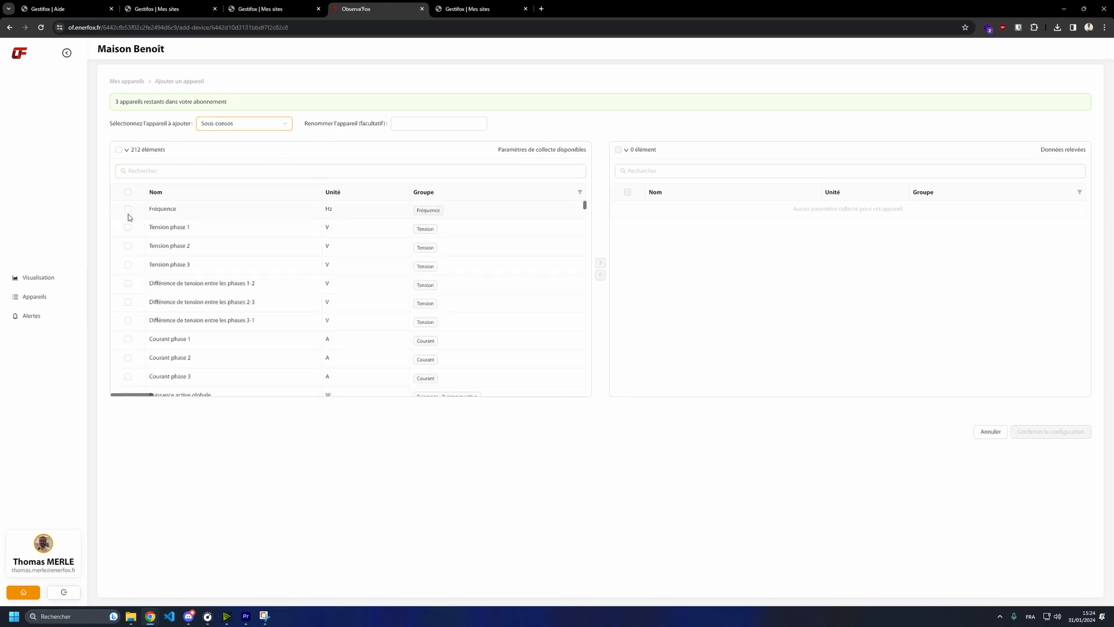
# Add Fréquence, Tension phase 1, Puissance active phase 1 and Facteur de puissance global to the device's collected data.
pyautogui.scroll(-2, 284, 248)
pyautogui.scroll(2, 300, 250)
pyautogui.click(127, 211)
pyautogui.click(128, 227)
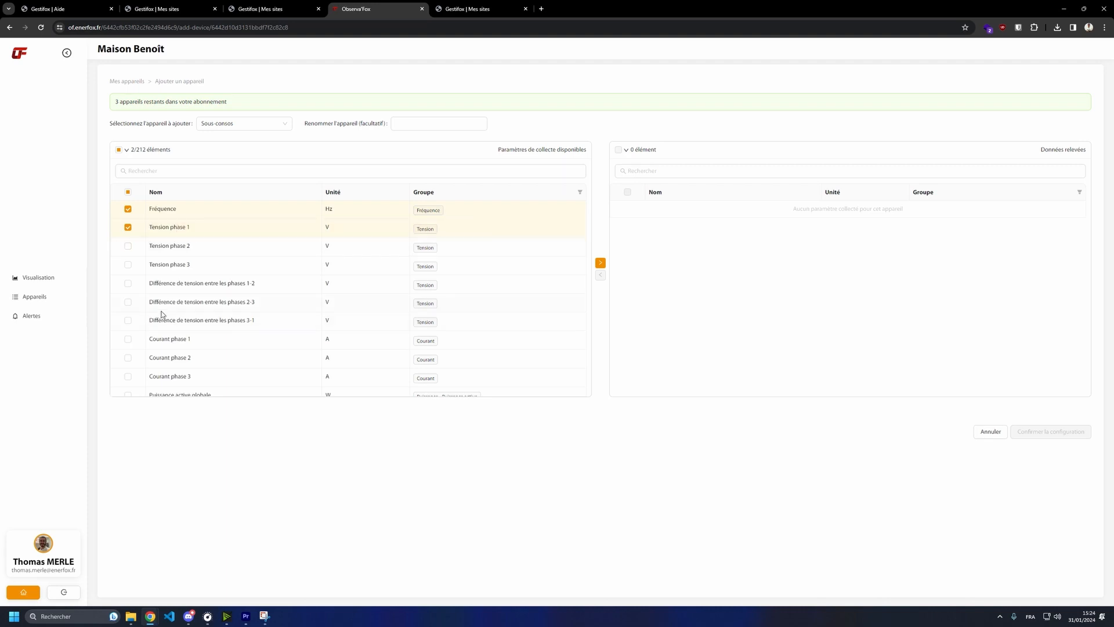
pyautogui.scroll(-4, 161, 311)
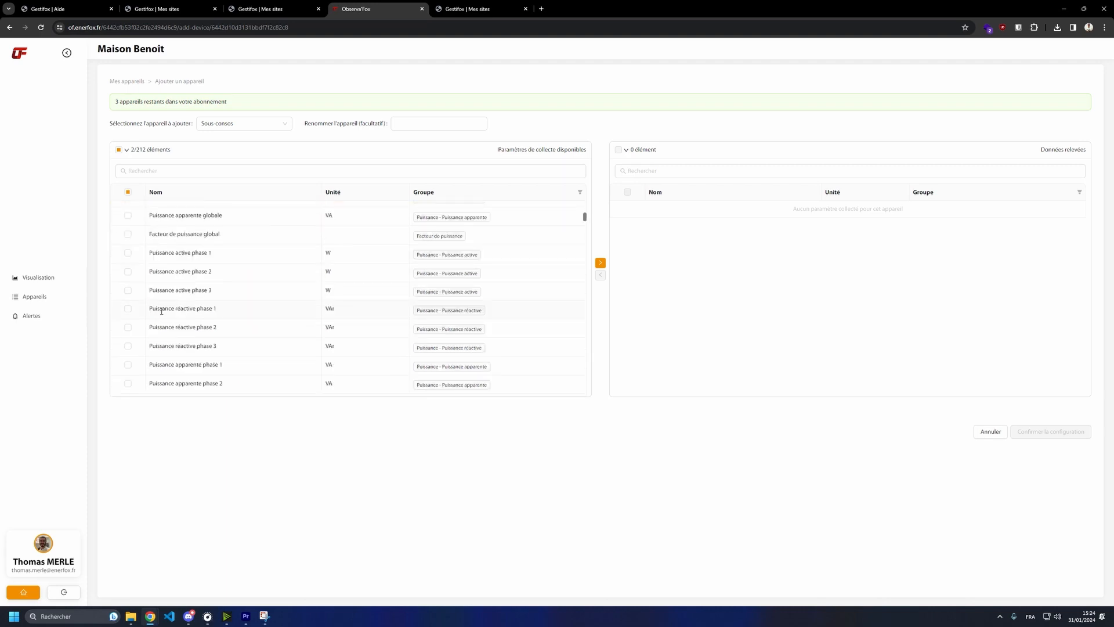
pyautogui.click(127, 252)
pyautogui.click(128, 234)
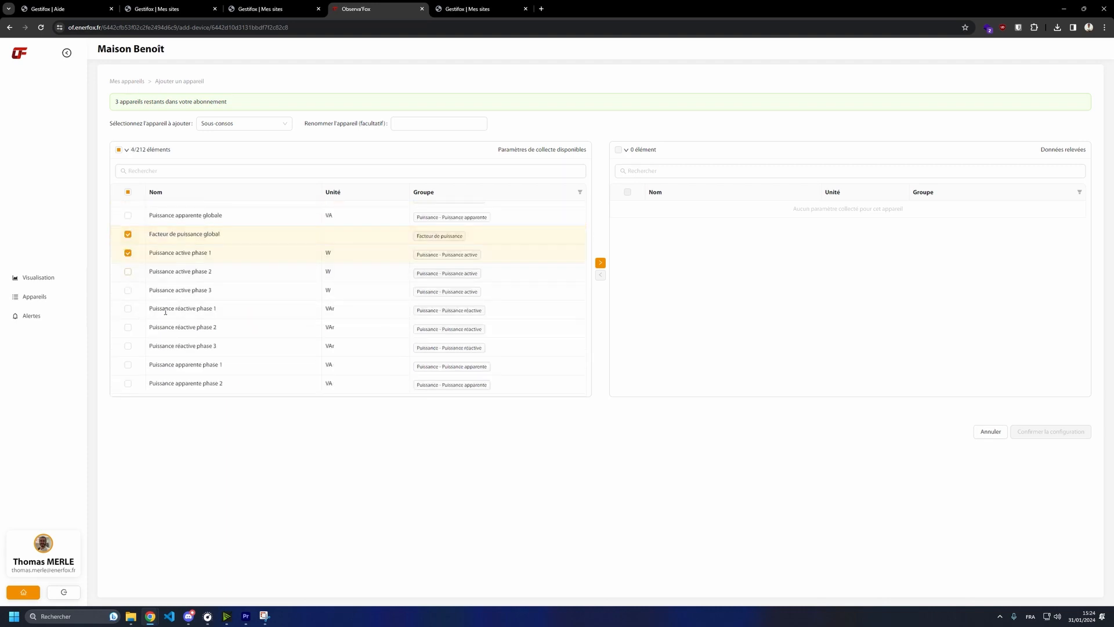
pyautogui.scroll(-10, 151, 302)
pyautogui.scroll(10, 354, 286)
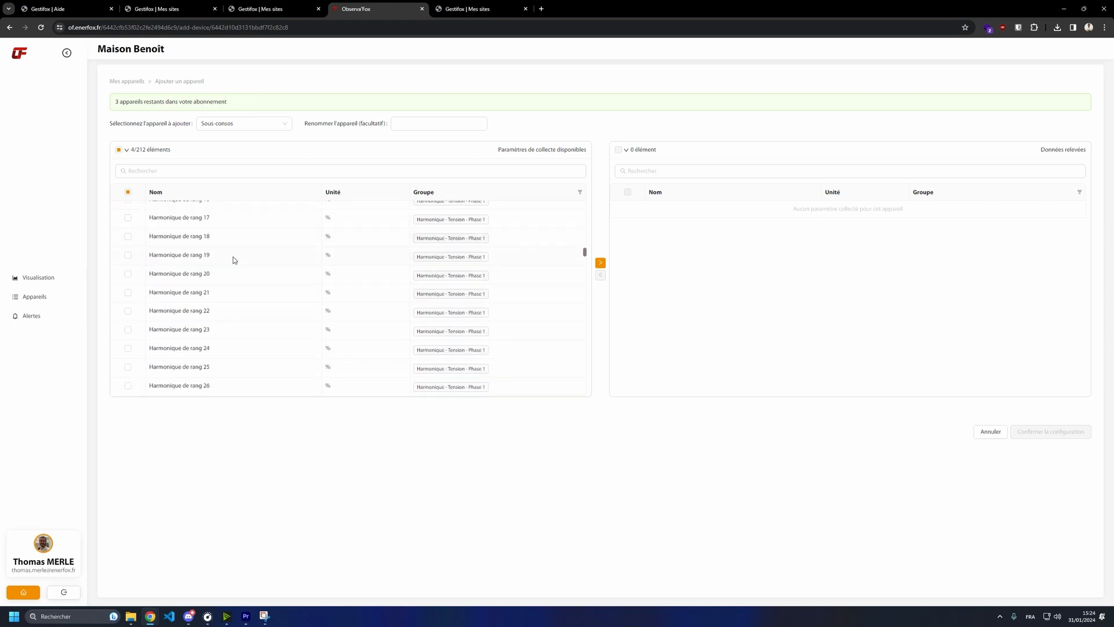
pyautogui.scroll(-10, 198, 267)
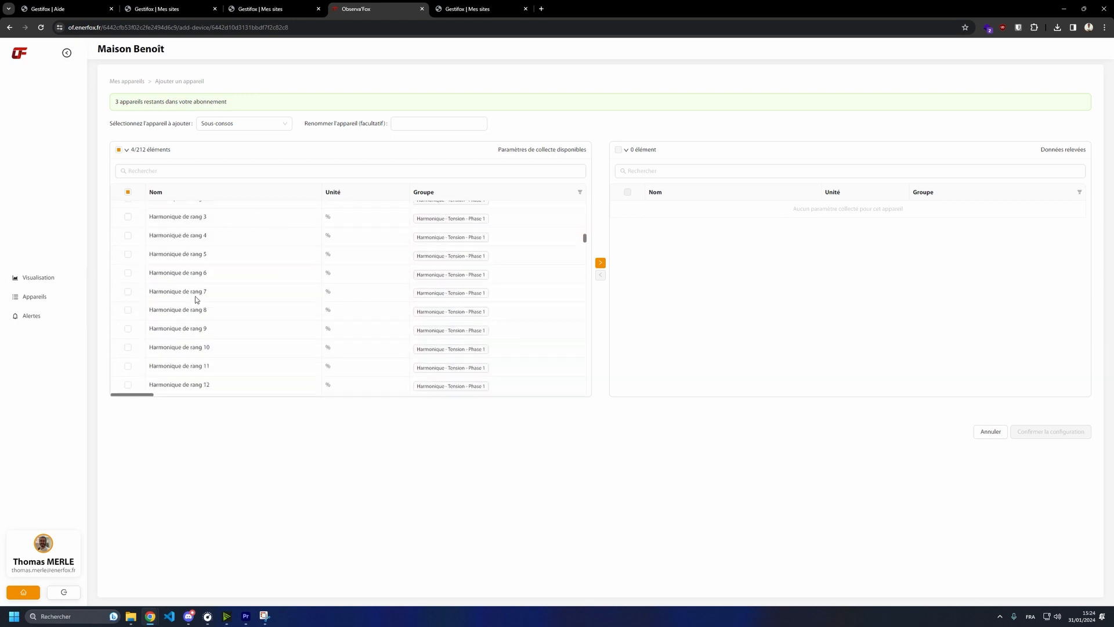
pyautogui.scroll(-2, 255, 282)
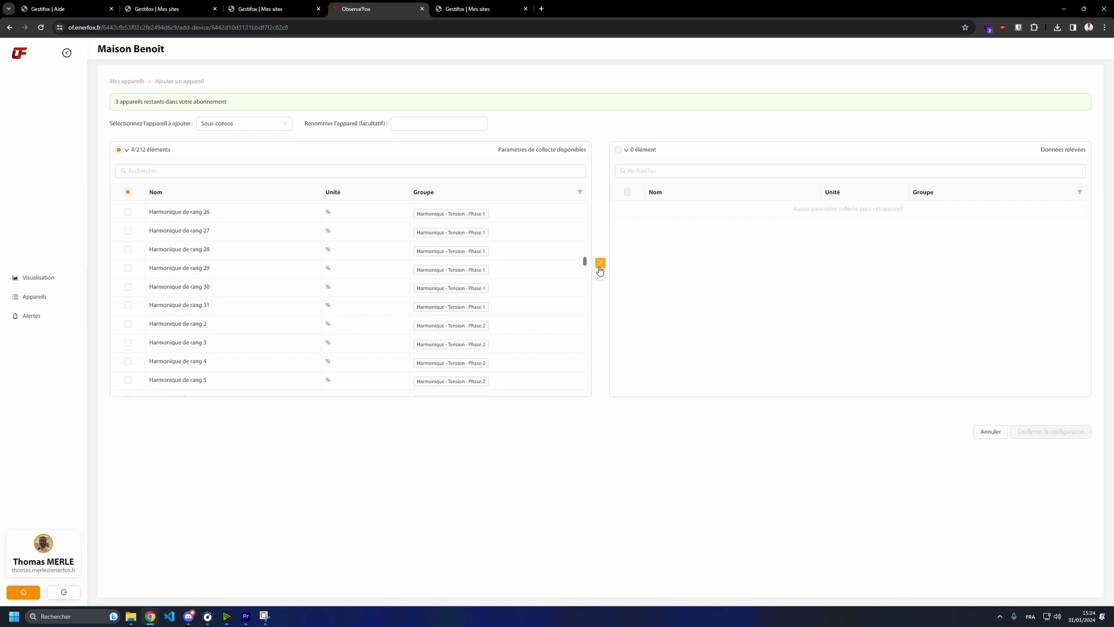
pyautogui.click(601, 266)
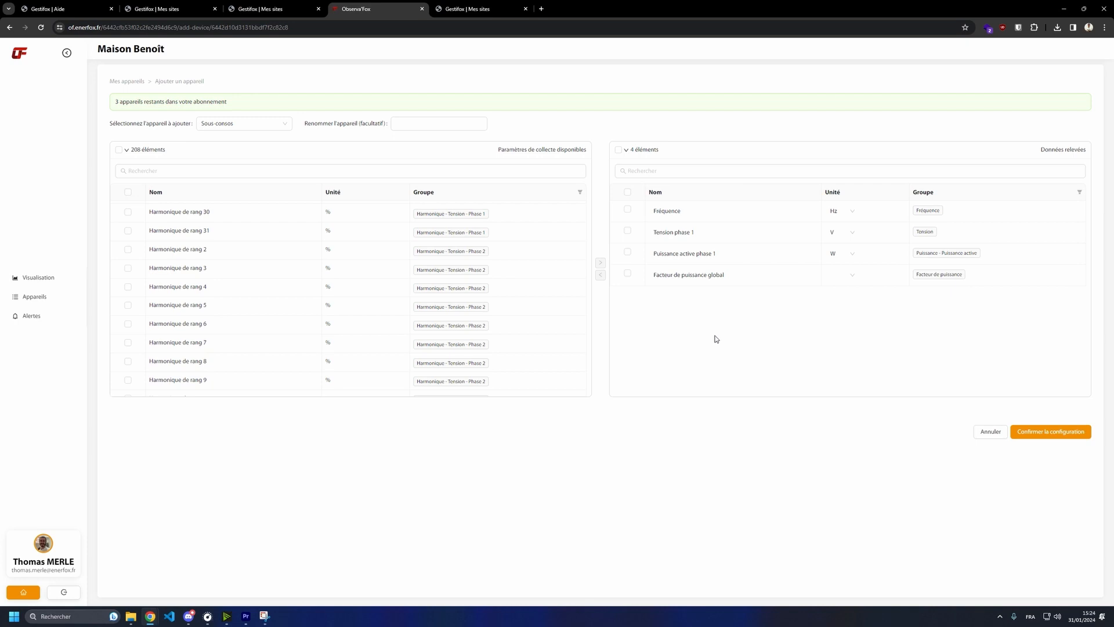
# Rename the device as conso and confirm its collection configuration.
pyautogui.scroll(15, 542, 308)
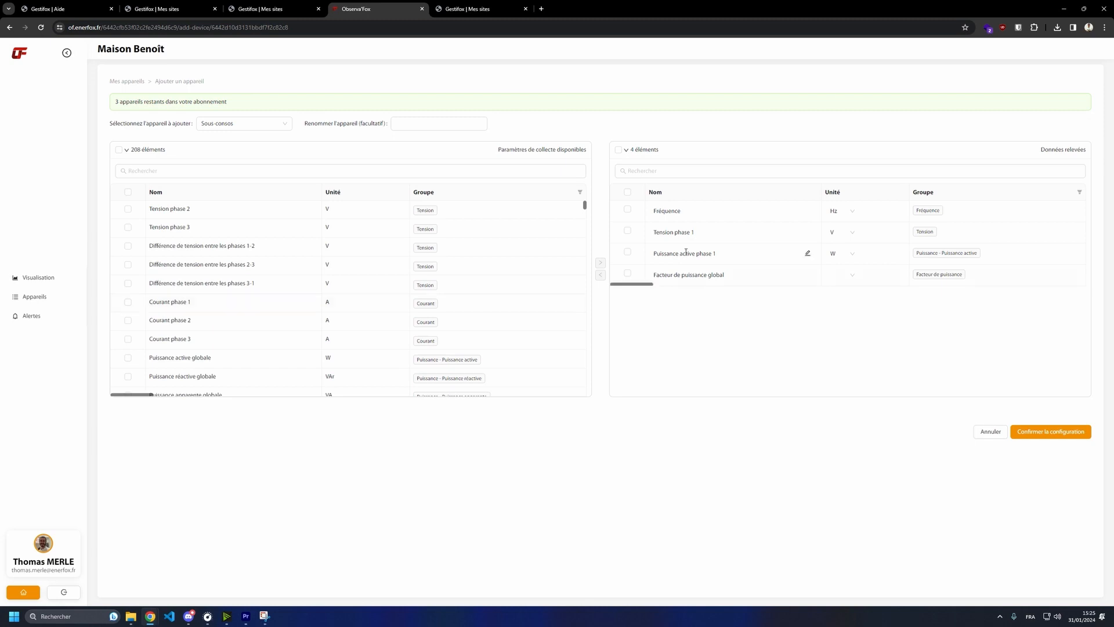
pyautogui.click(416, 119)
pyautogui.write('test')
pyautogui.press('BackSpace')
pyautogui.press('BackSpace')
pyautogui.press('BackSpace')
pyautogui.press('BackSpace')
pyautogui.write('conso')
pyautogui.click(1045, 439)
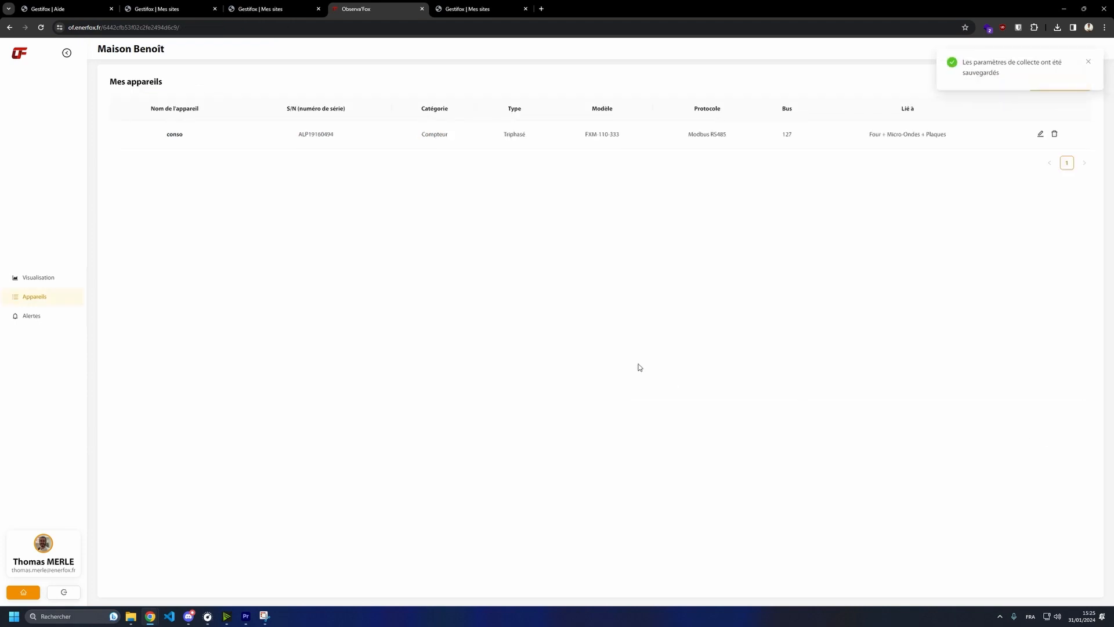
# Open the data visualisation and select Puissance active phase 1 of the conso device for the graph.
pyautogui.click(46, 285)
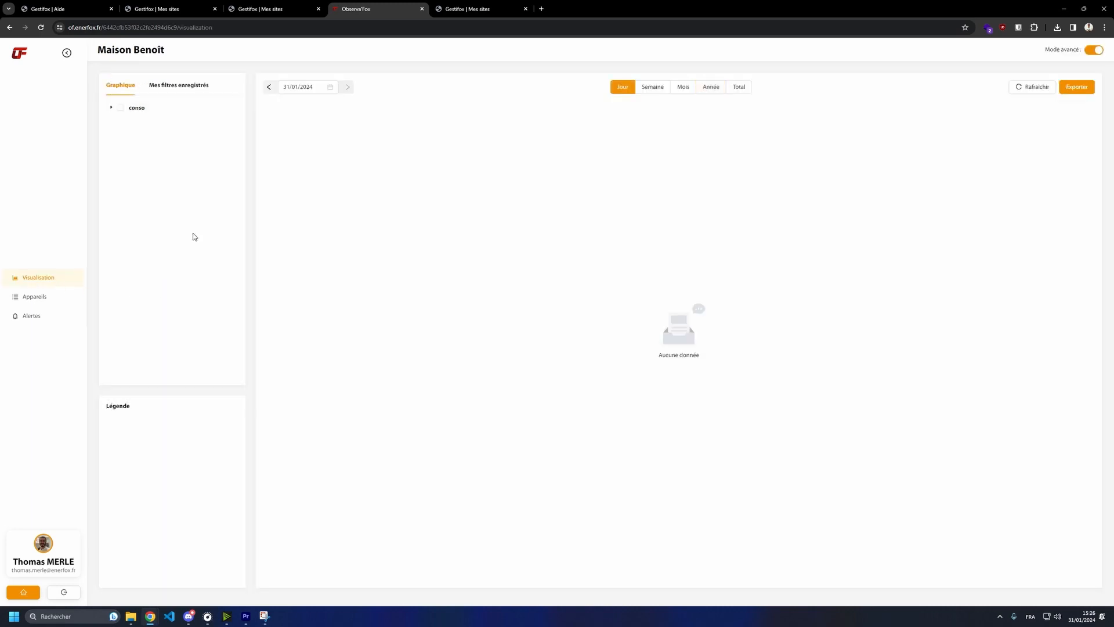
pyautogui.click(112, 109)
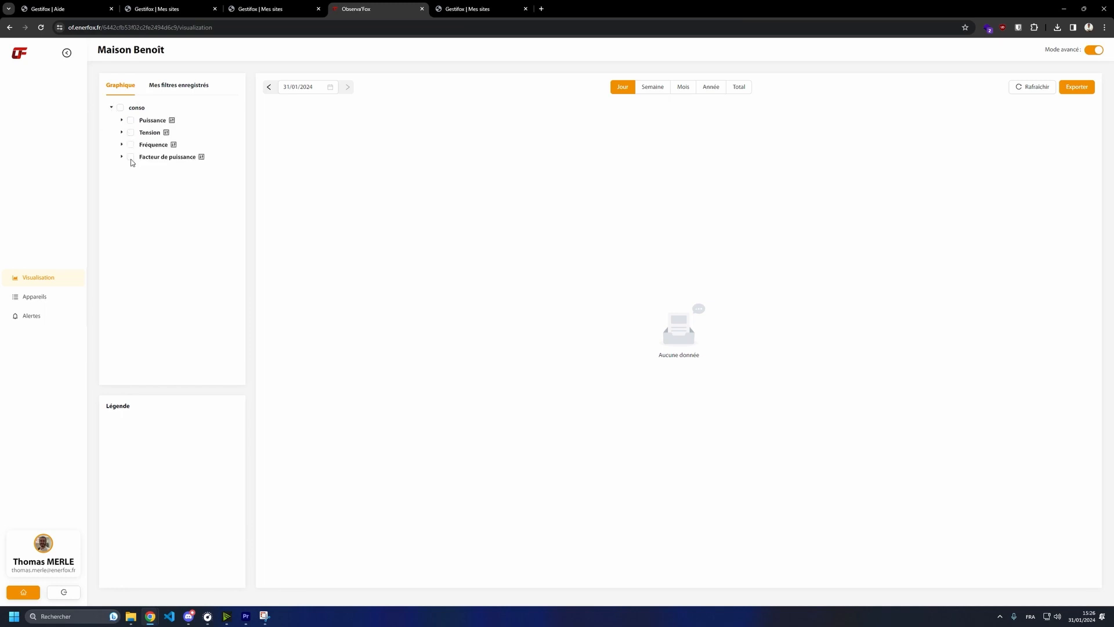
pyautogui.click(122, 120)
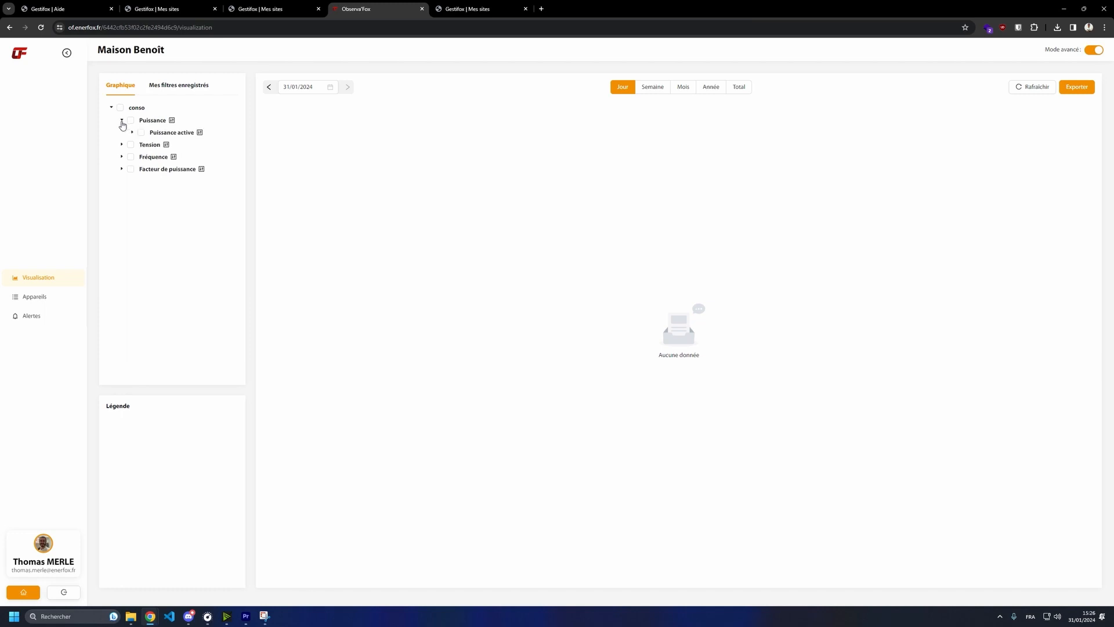
pyautogui.click(133, 133)
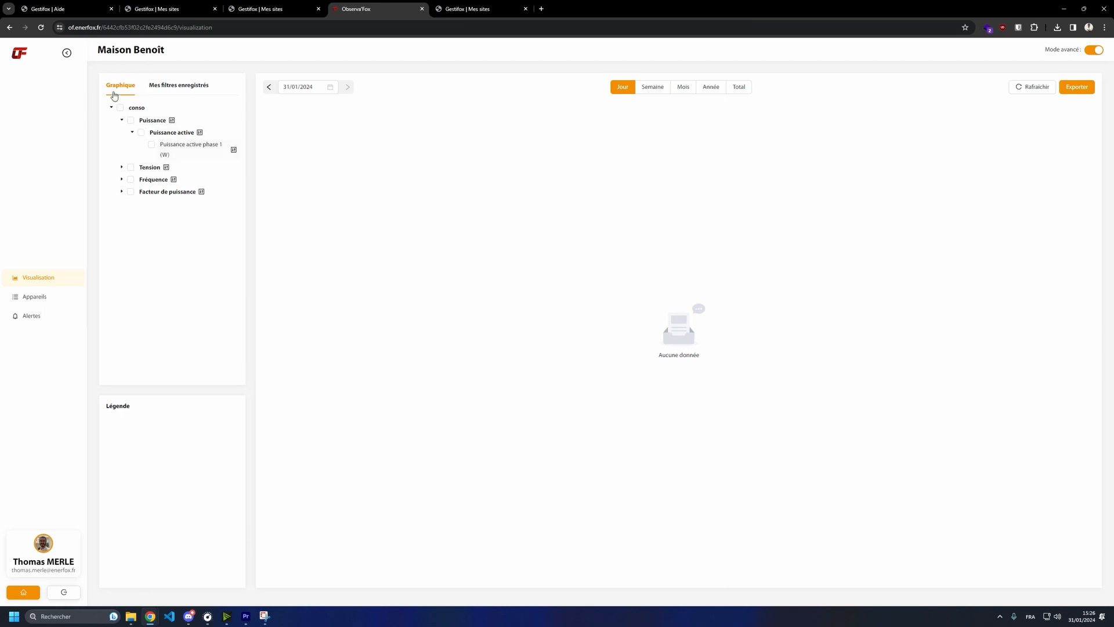
pyautogui.click(152, 145)
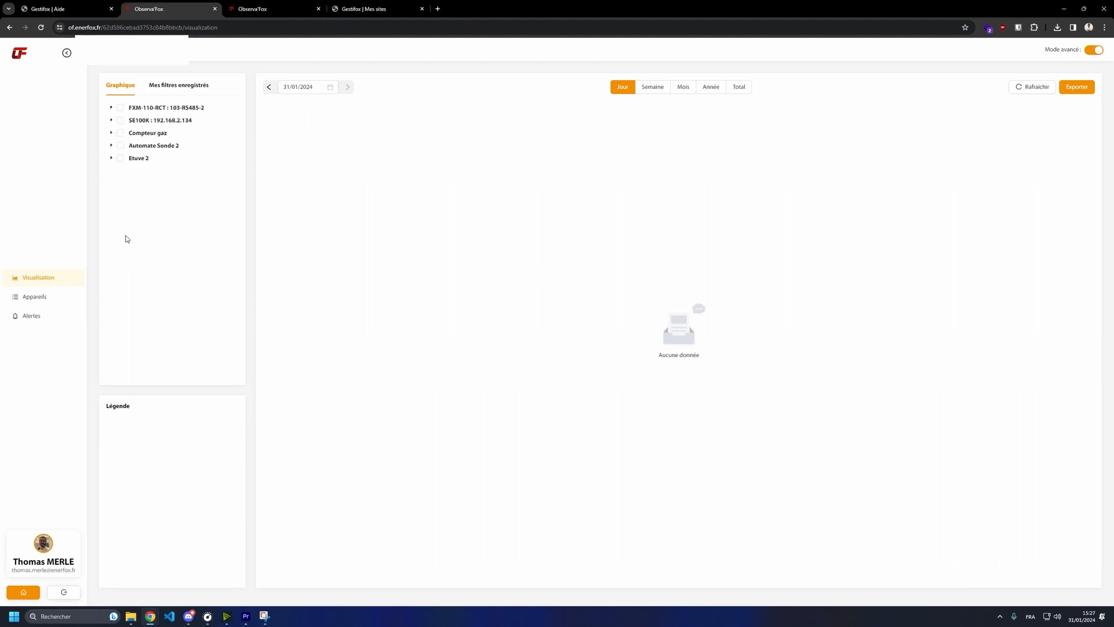
# Plot Puissance active globale of the Etuve 2 device on the graph.
pyautogui.click(111, 158)
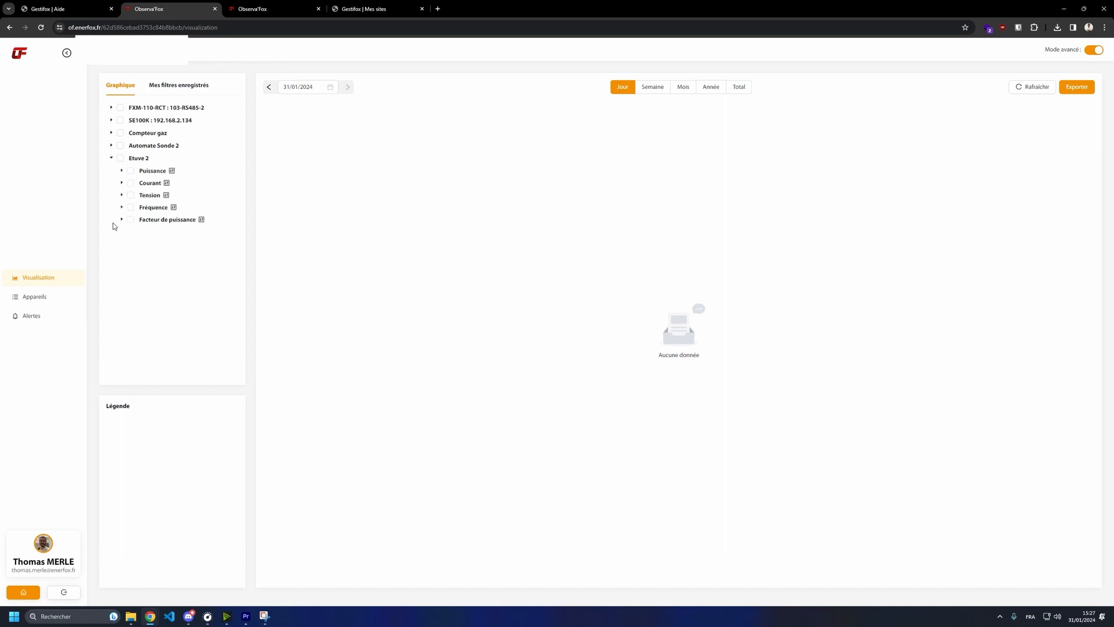
pyautogui.click(122, 171)
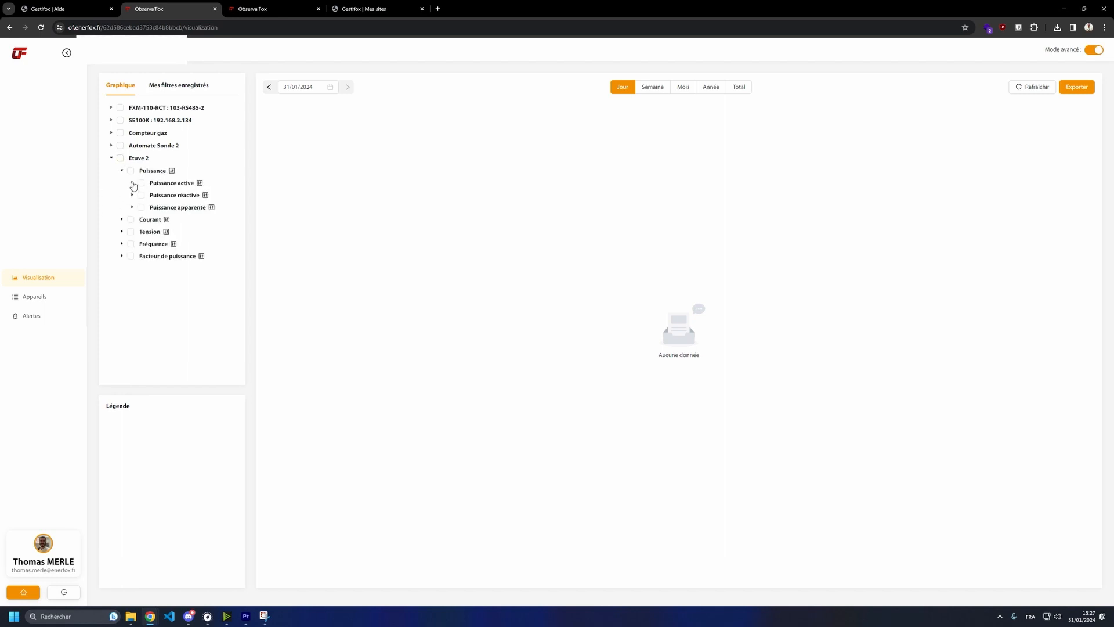
pyautogui.click(133, 183)
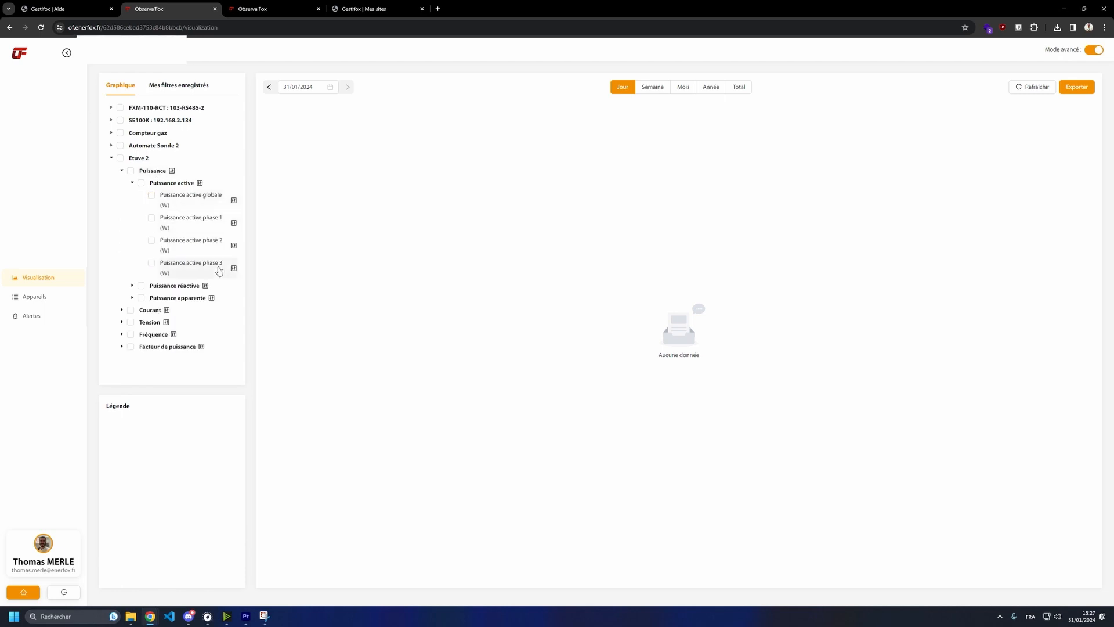
pyautogui.click(151, 196)
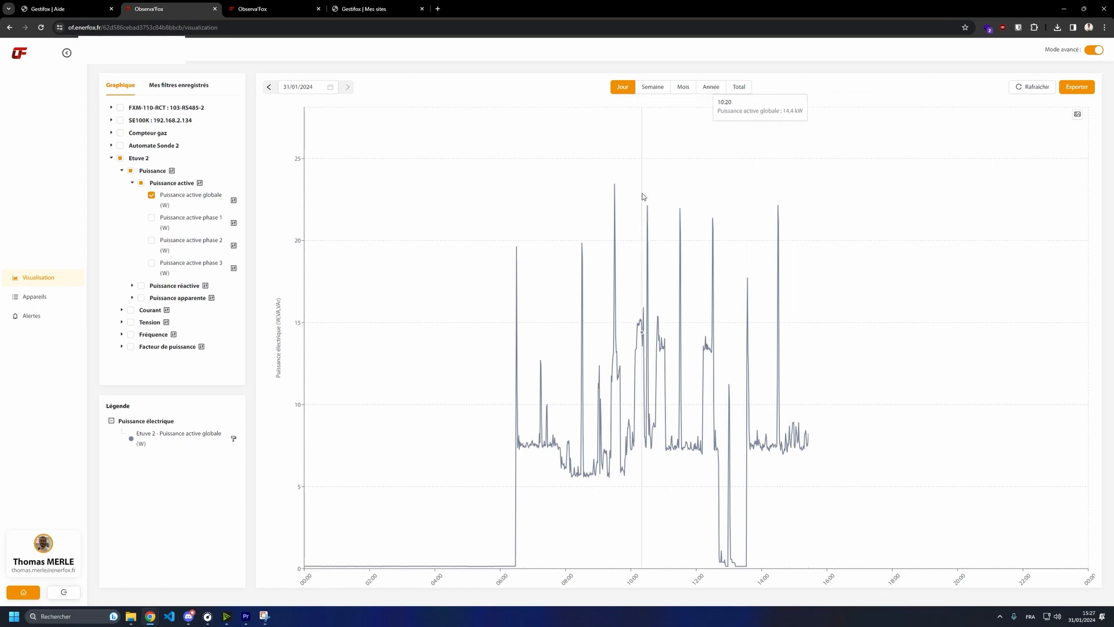
# View the global active power curve by week and by month, and return to the daily view.
pyautogui.click(652, 93)
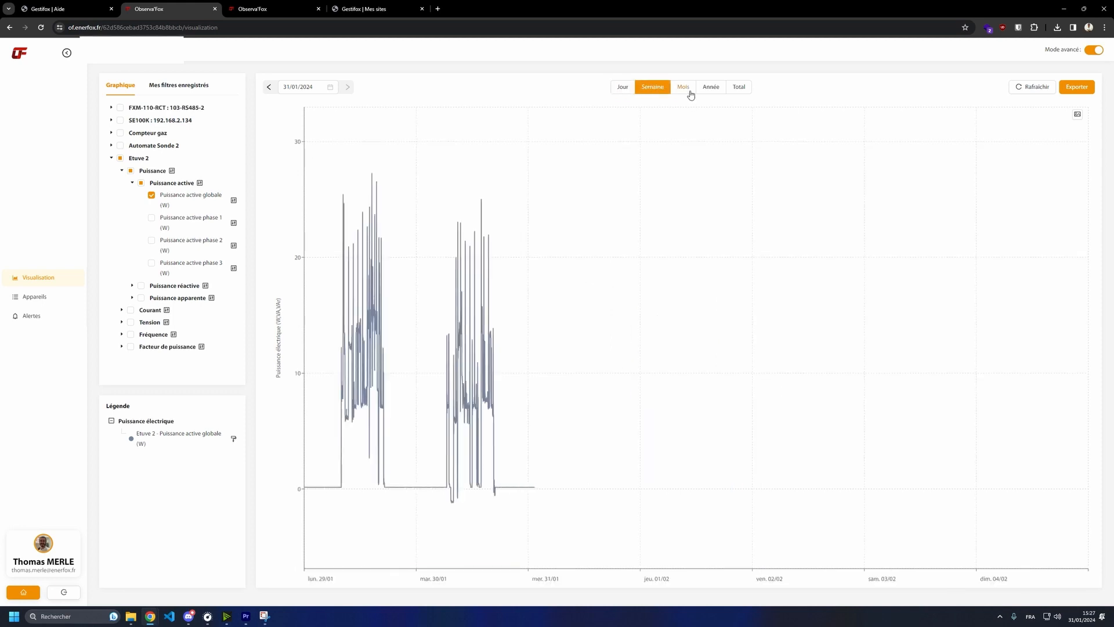
pyautogui.click(691, 93)
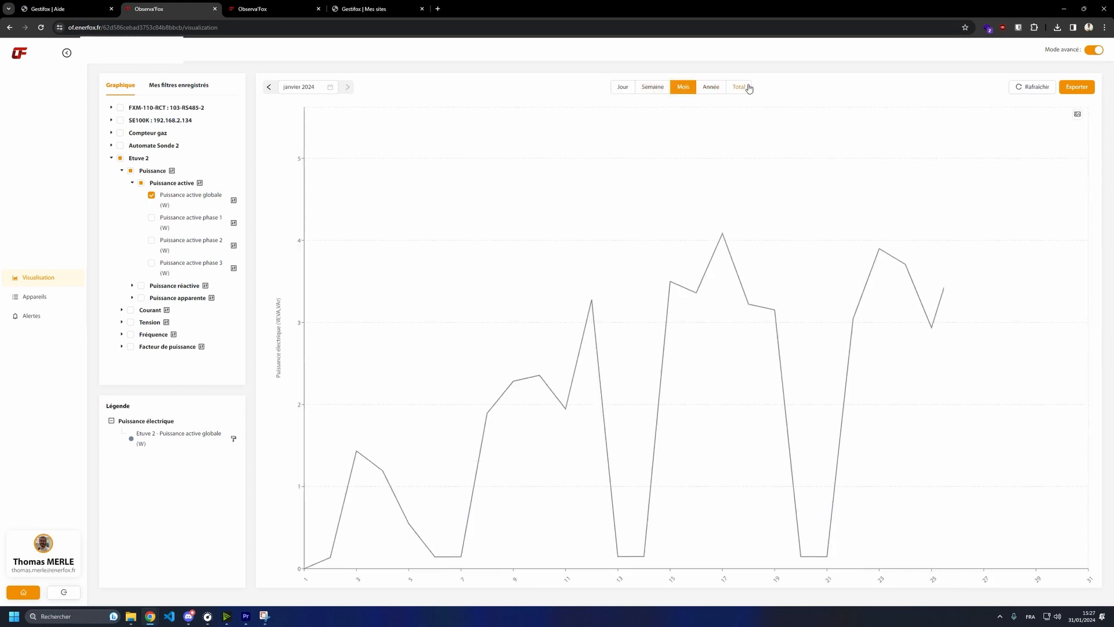
pyautogui.click(624, 89)
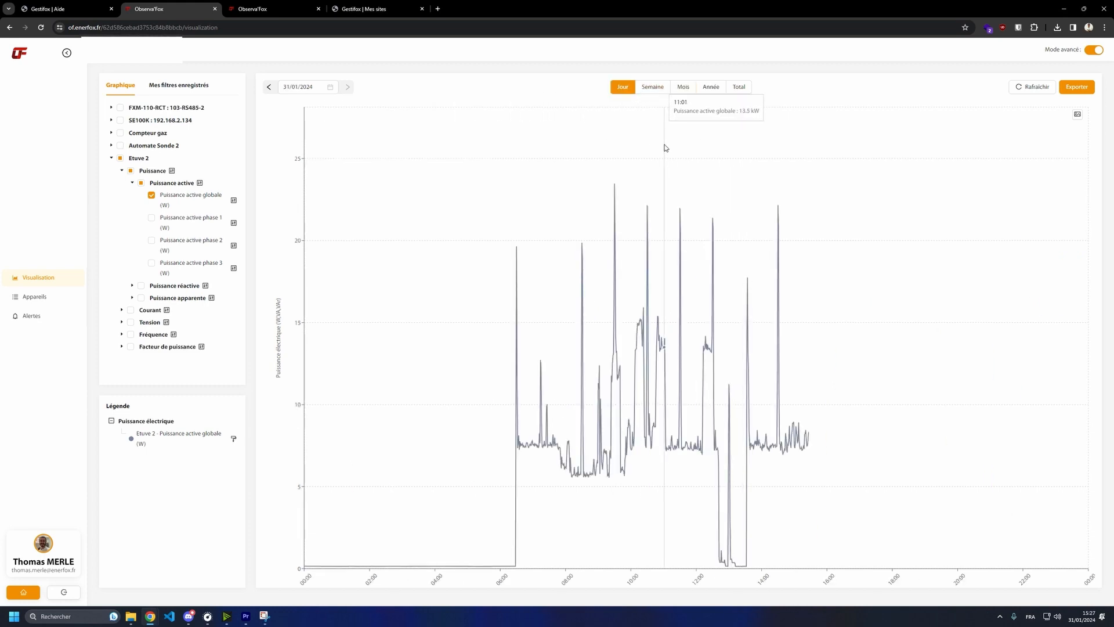
# Set the graph's date to 24/01/2024, zoom in twice on the daytime hours and reset the zoom.
pyautogui.click(319, 87)
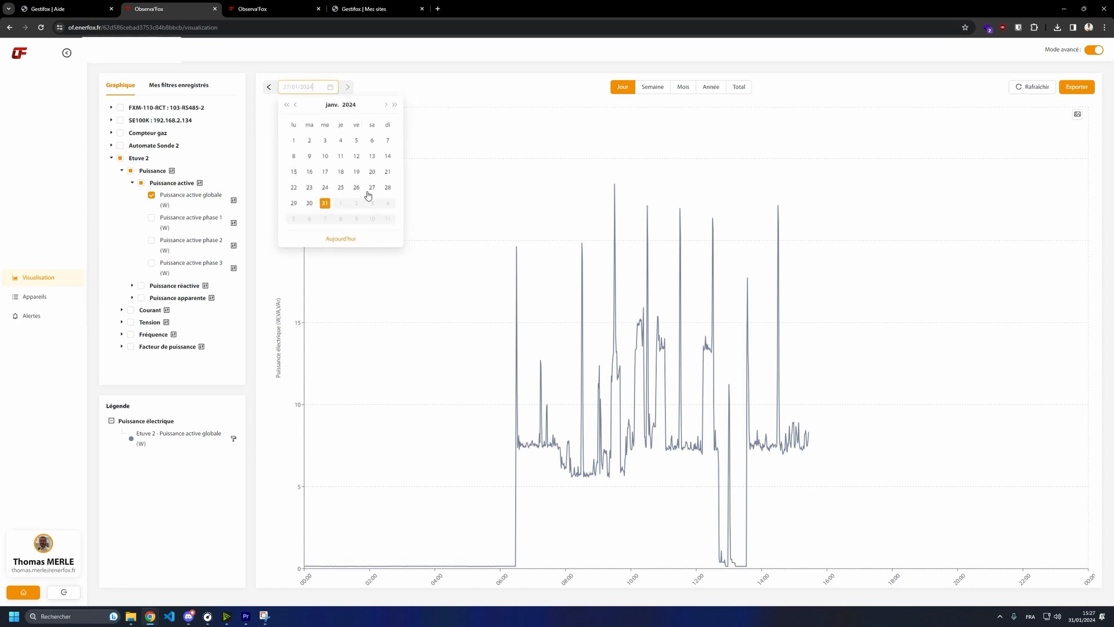
pyautogui.click(325, 188)
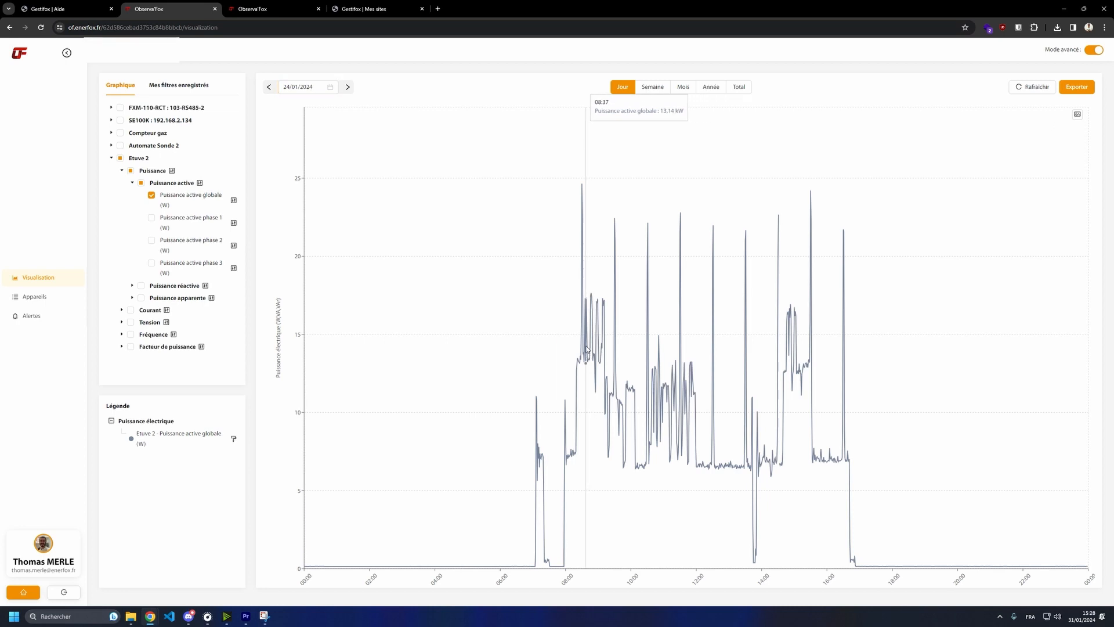
pyautogui.moveTo(586, 349); pyautogui.dragTo(858, 340)
pyautogui.moveTo(795, 344); pyautogui.dragTo(821, 342)
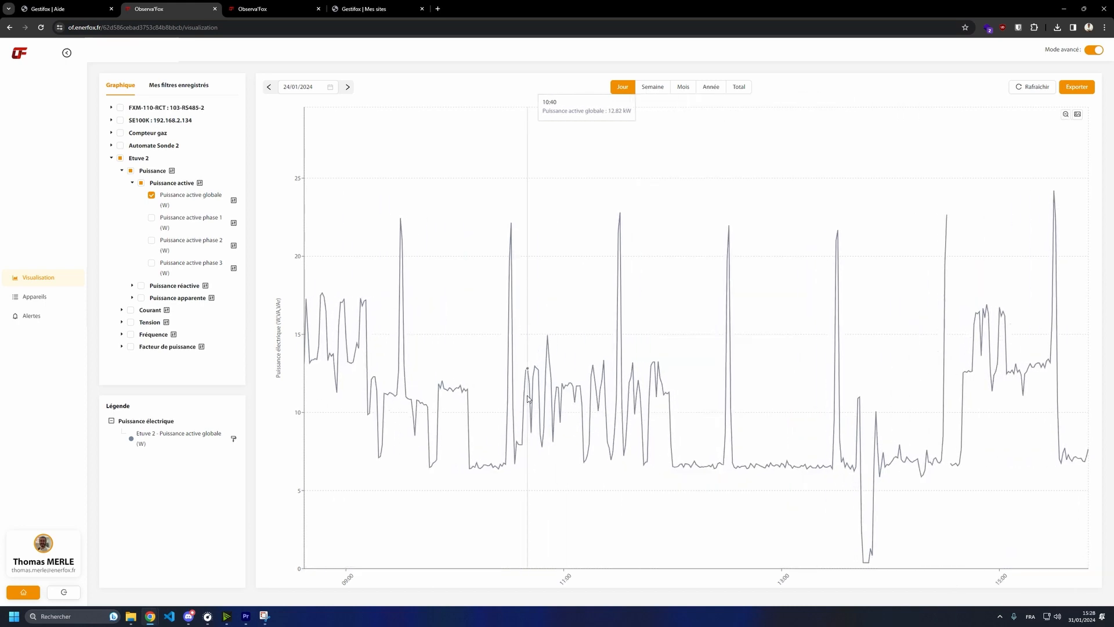
pyautogui.moveTo(485, 351); pyautogui.dragTo(920, 360)
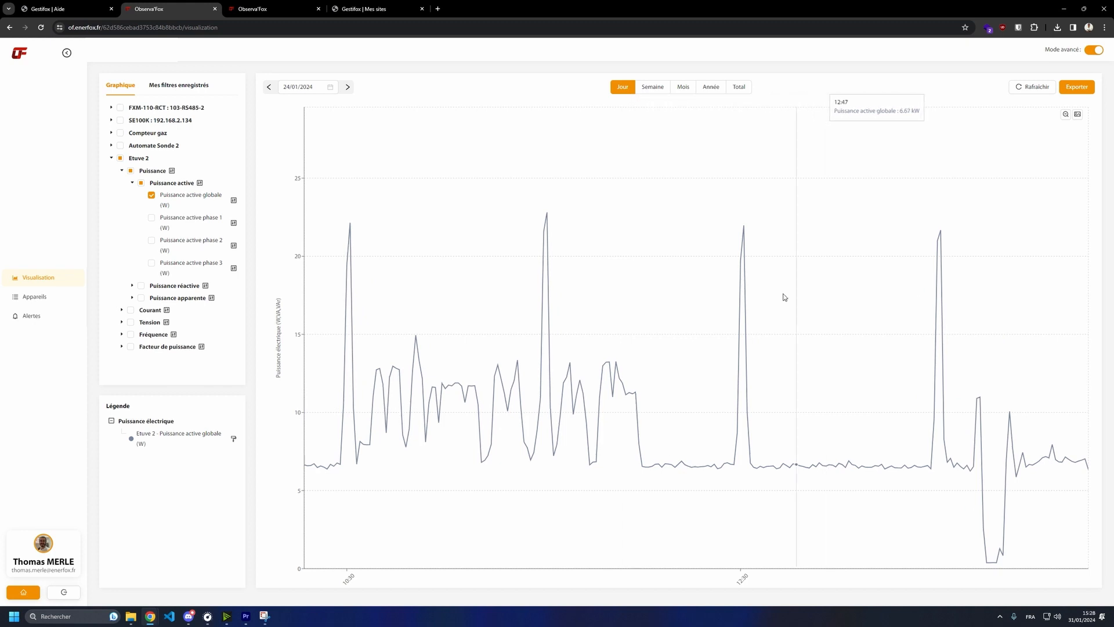
pyautogui.click(1067, 115)
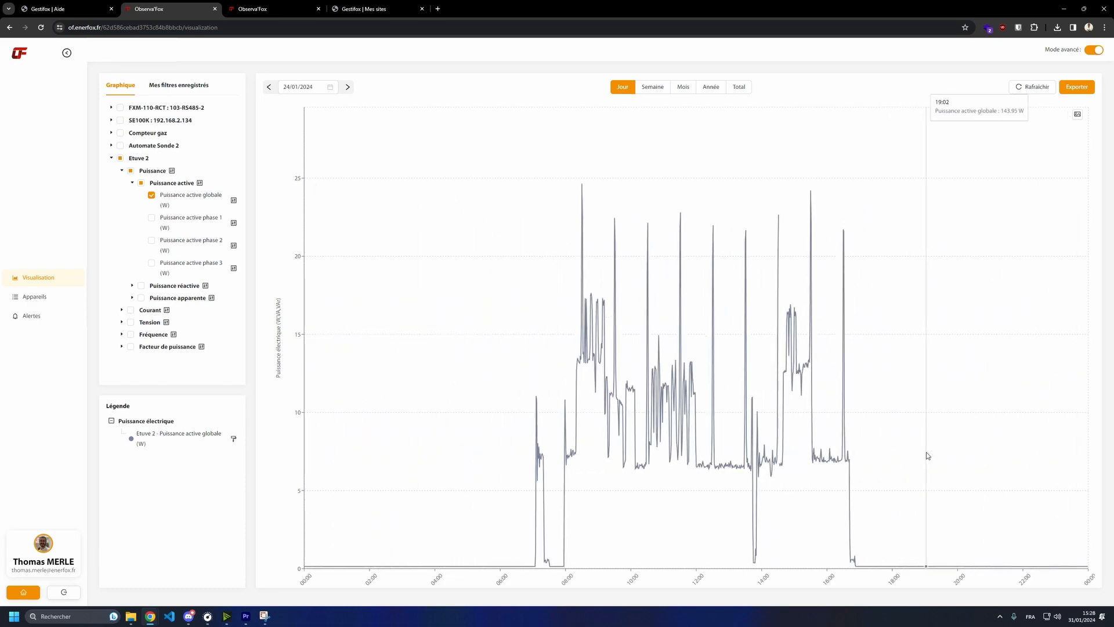
# Download the graph as a PNG image, view the downloaded file and close it.
pyautogui.click(1076, 115)
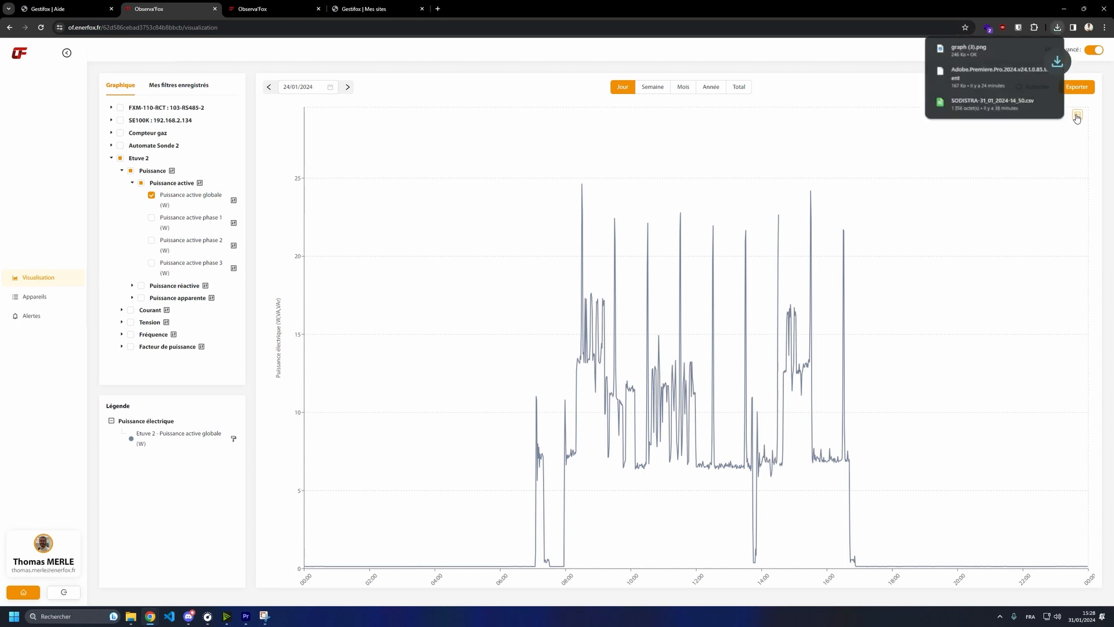
pyautogui.click(974, 50)
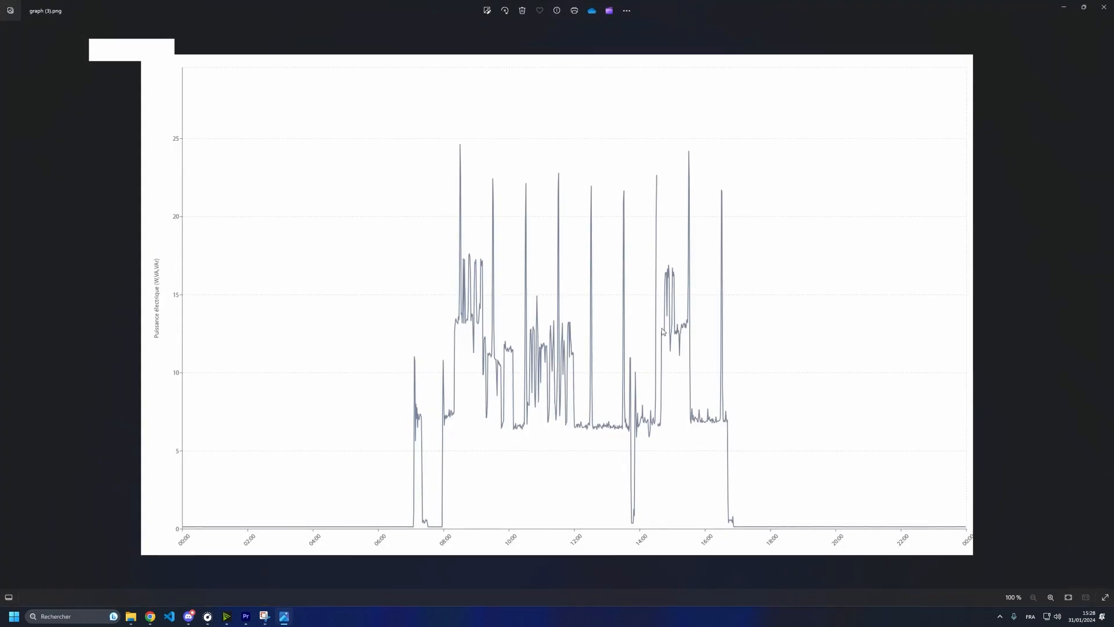
pyautogui.click(1105, 8)
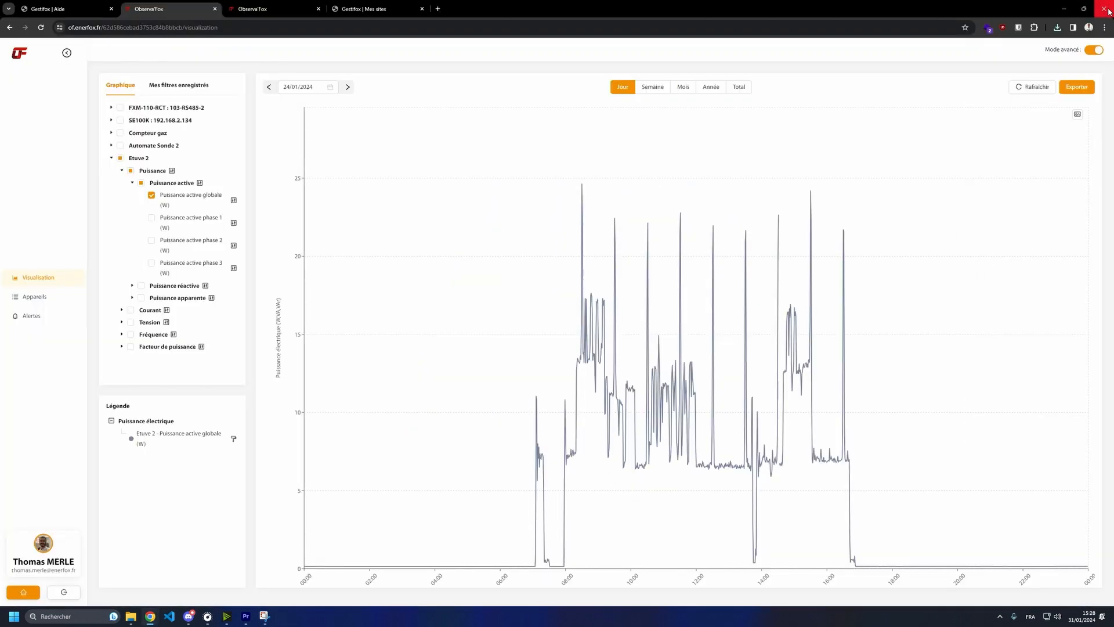
# Start a data export and set its interval from 2024-01-17 to 2024-01-24.
pyautogui.click(1077, 87)
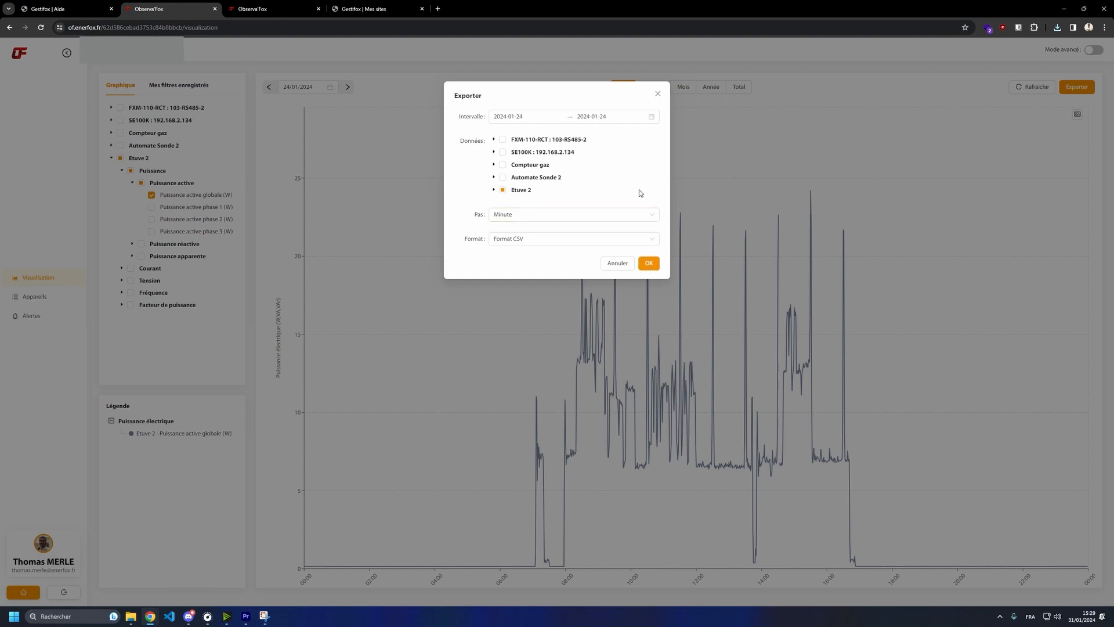
pyautogui.click(544, 118)
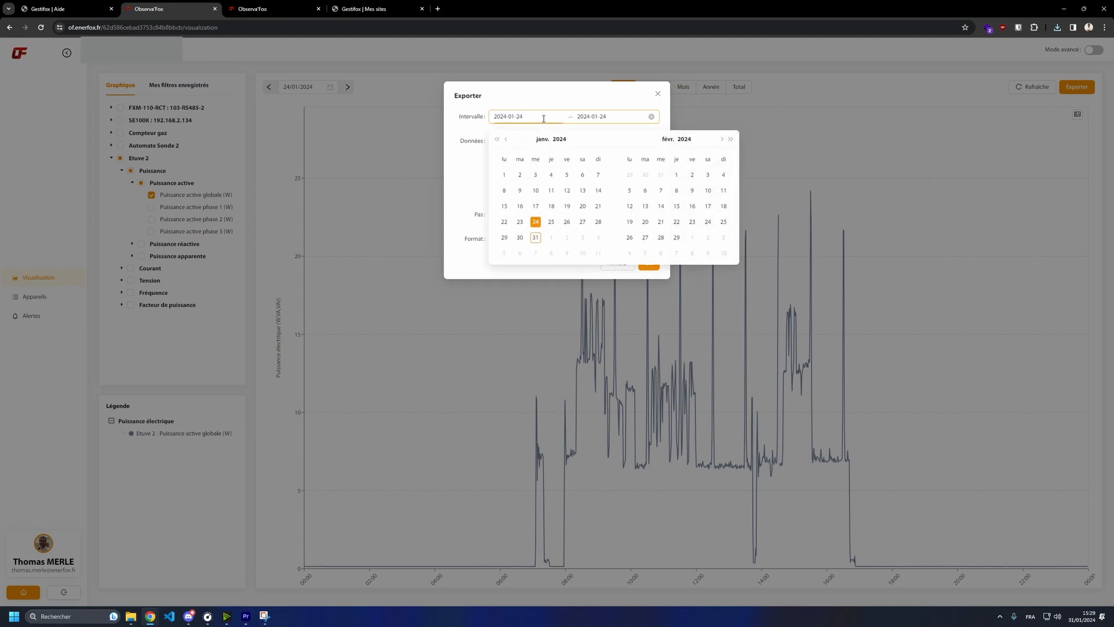
pyautogui.click(537, 210)
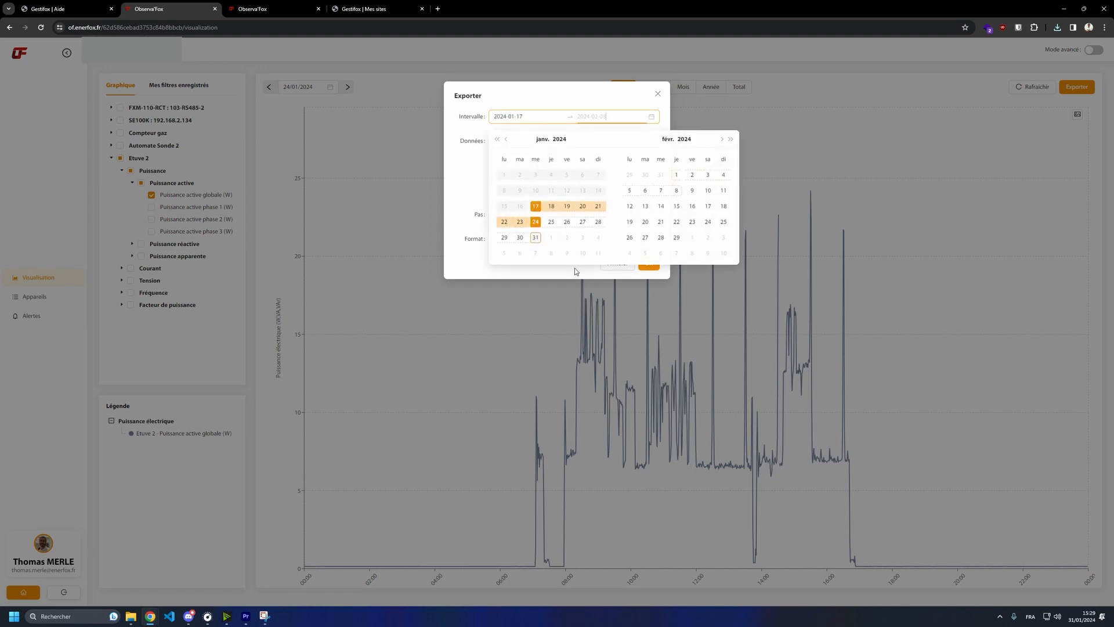
pyautogui.click(535, 222)
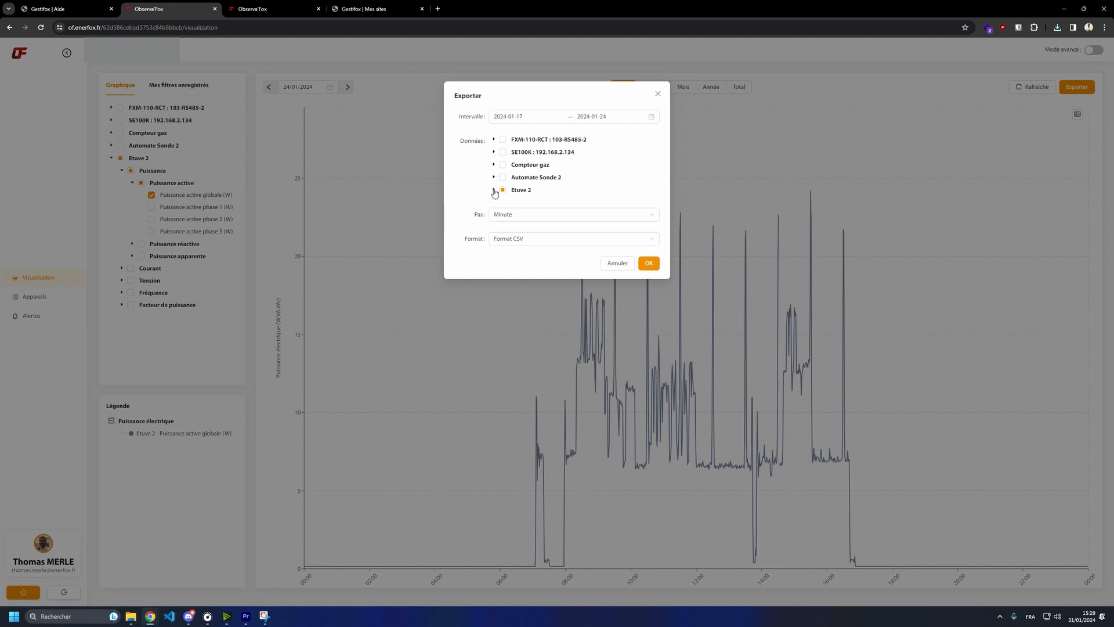
# Add Puissance active phase 1, phase 2 and phase 3 of Etuve 2 to the exported data.
pyautogui.click(494, 189)
pyautogui.click(504, 240)
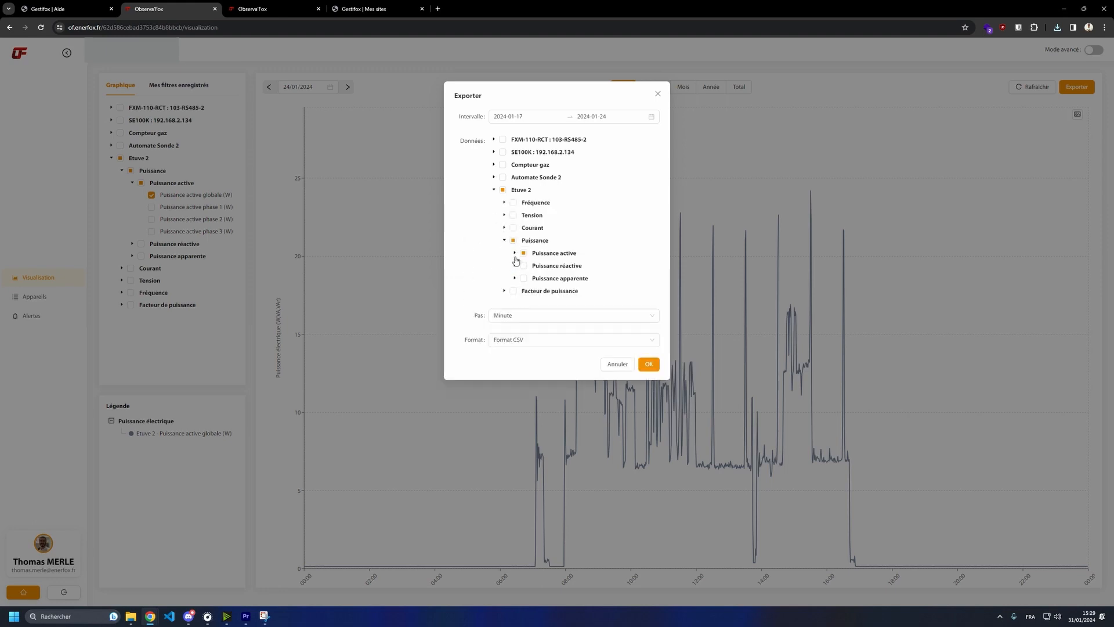
pyautogui.click(514, 253)
pyautogui.click(533, 302)
pyautogui.click(534, 290)
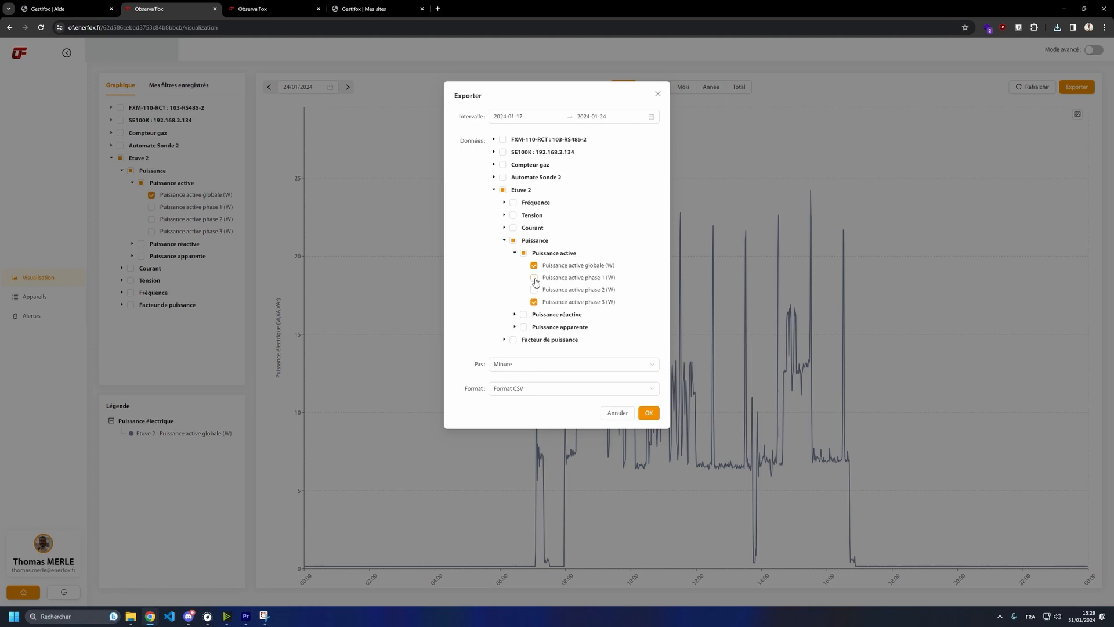
pyautogui.click(534, 277)
# Export the data with a 10 minutes interval step in CSV format, and close the export dialog.
pyautogui.click(506, 367)
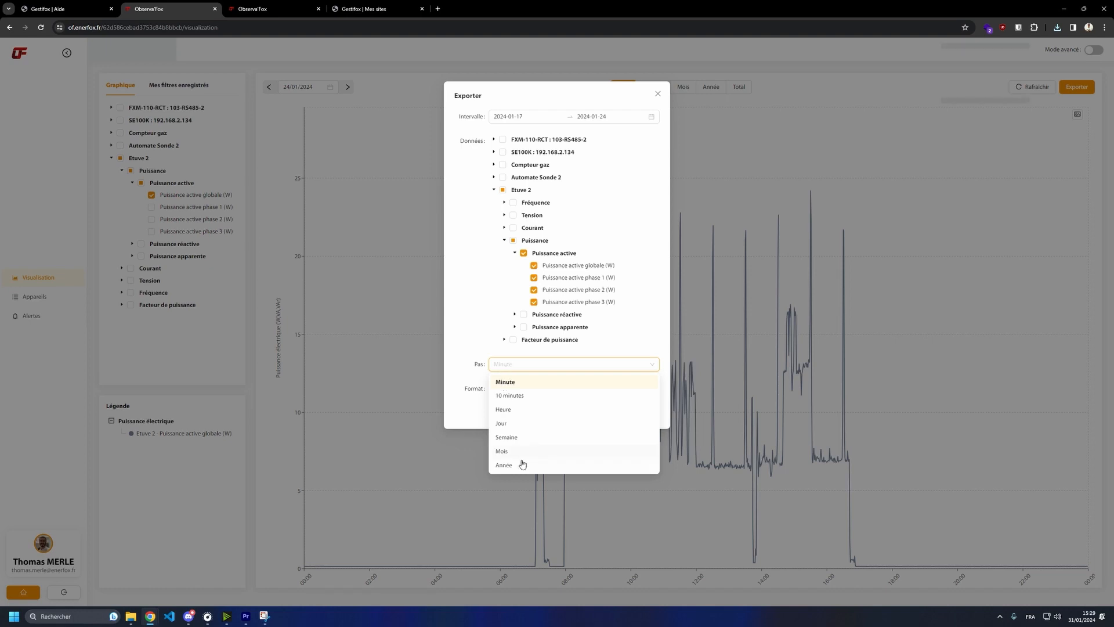
pyautogui.click(519, 397)
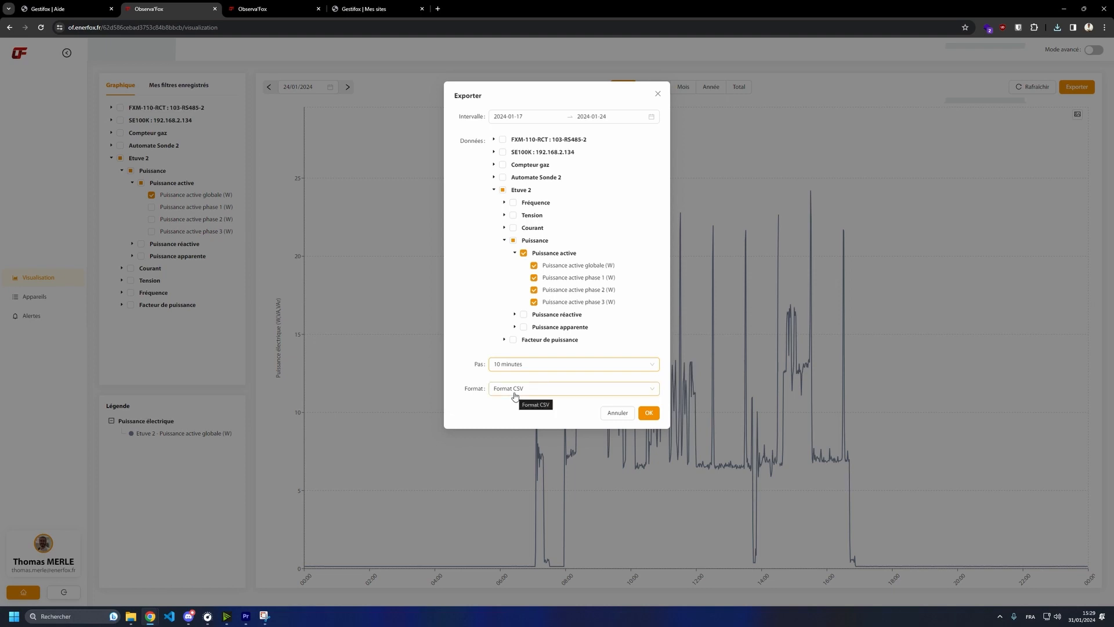
pyautogui.click(592, 392)
pyautogui.click(505, 423)
pyautogui.click(539, 390)
pyautogui.click(525, 408)
pyautogui.click(648, 414)
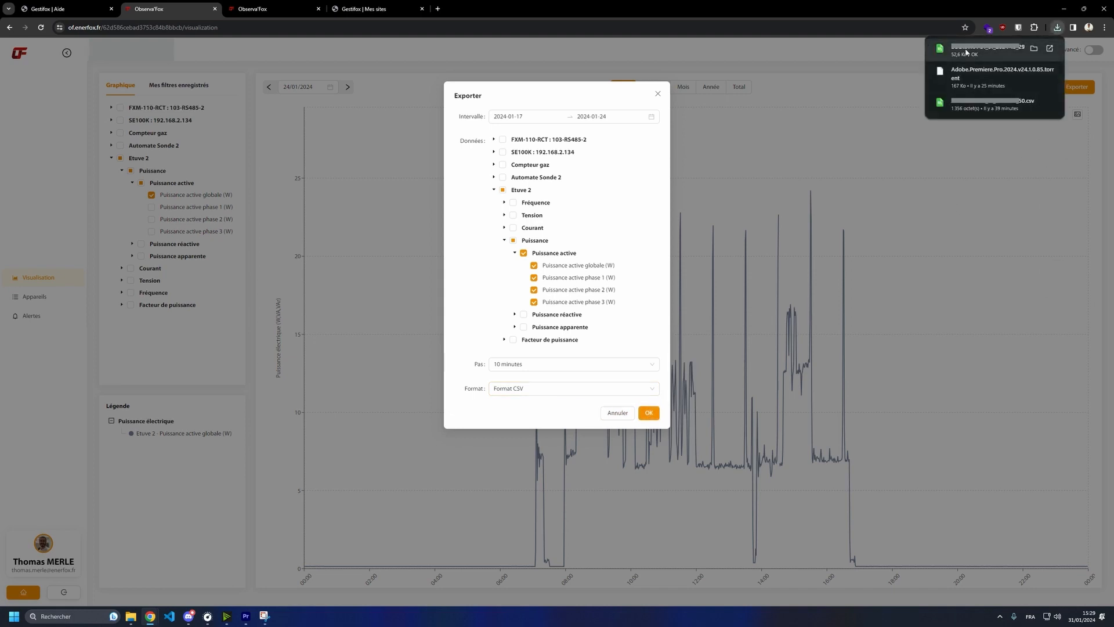
pyautogui.click(658, 93)
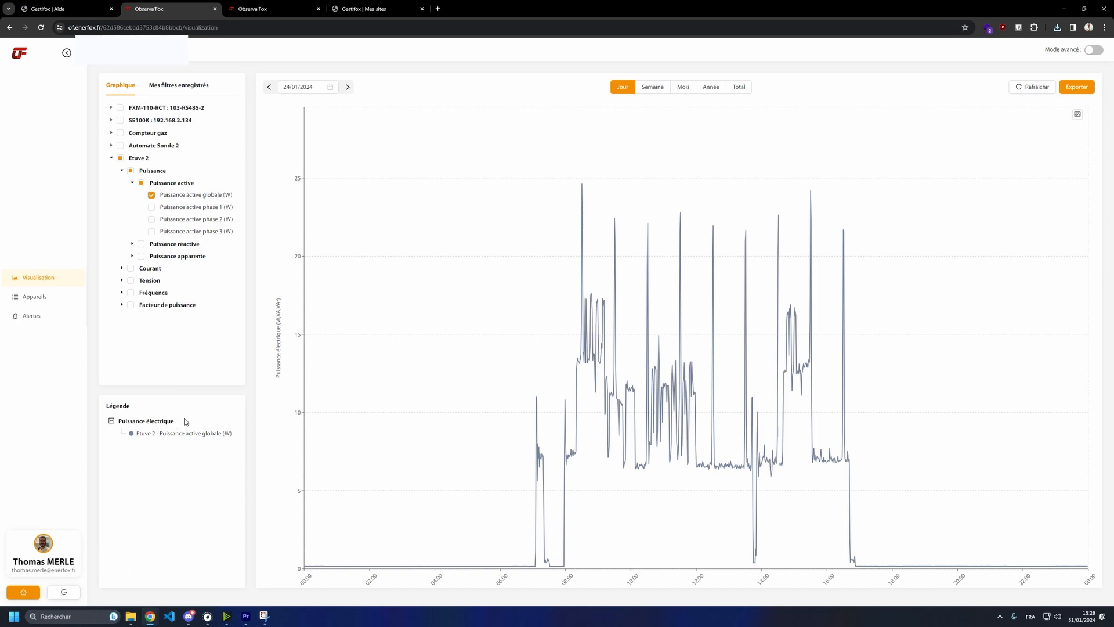
# Add Puissance active phase 1 of Etuve 2 to the graph, and hide and show the Puissance active globale curve.
pyautogui.click(144, 435)
pyautogui.click(151, 207)
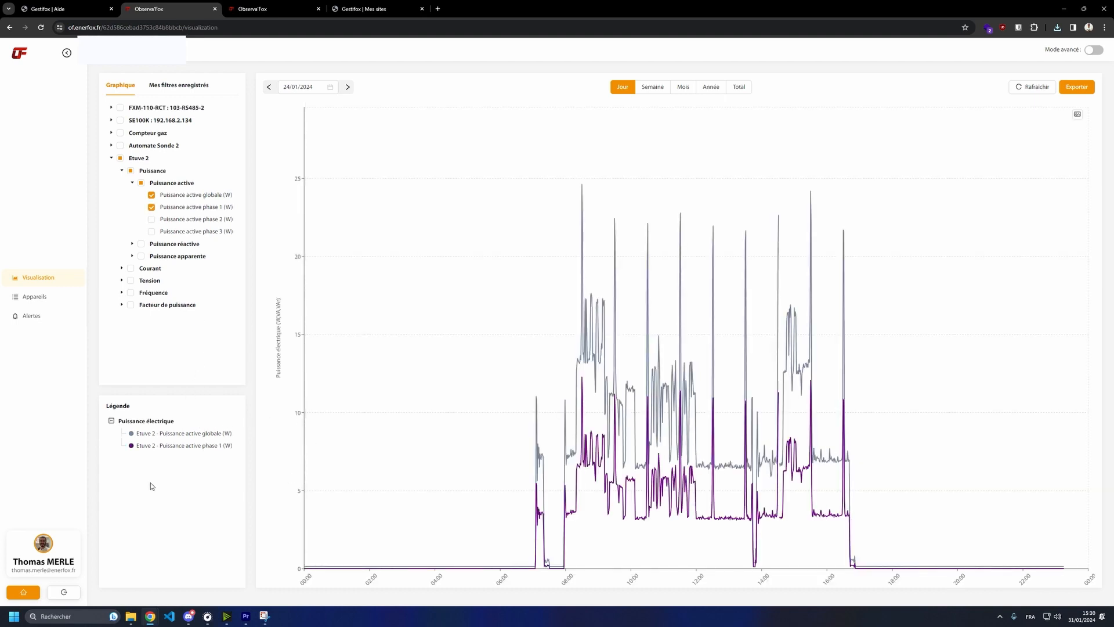
pyautogui.click(206, 439)
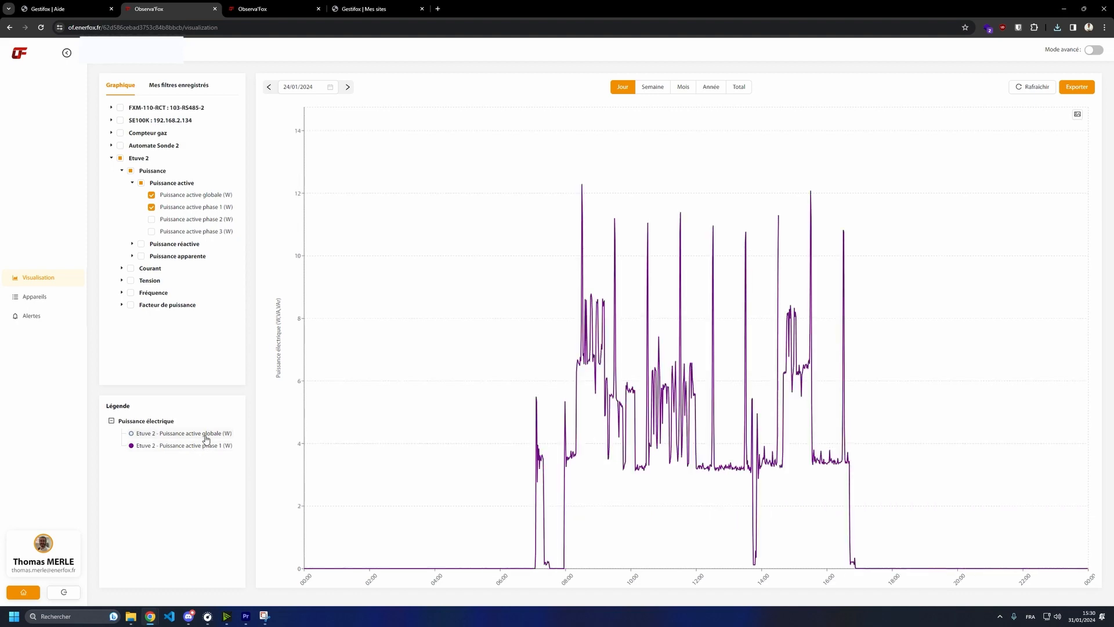
pyautogui.click(207, 439)
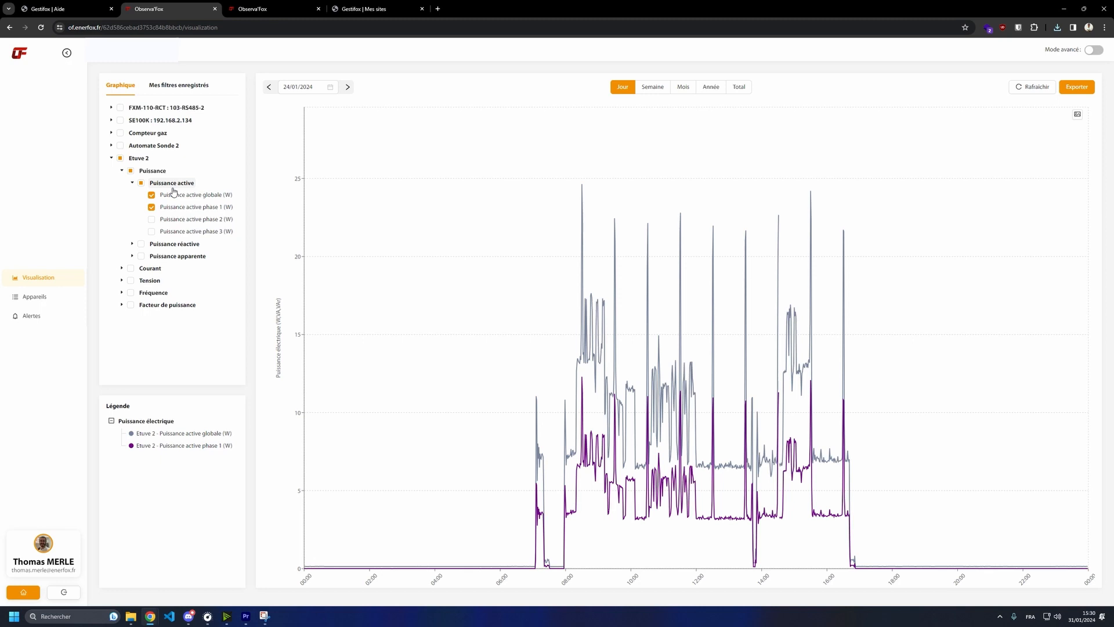
# Create a saved filter named Puissance actives with the global and the three phase active powers of Etuve 2.
pyautogui.click(177, 85)
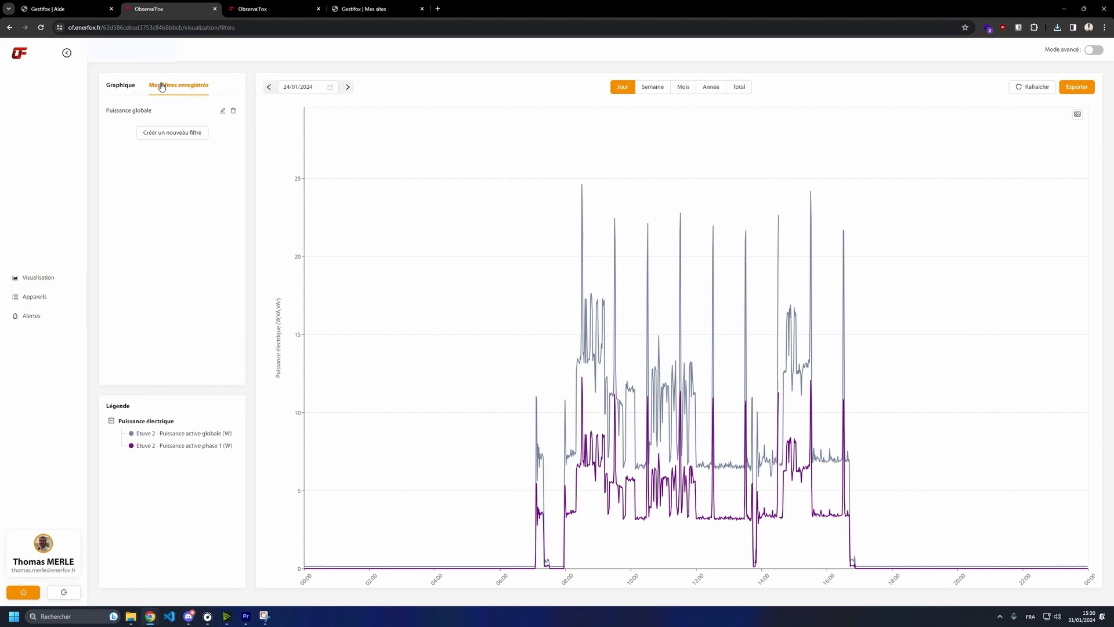
pyautogui.click(173, 134)
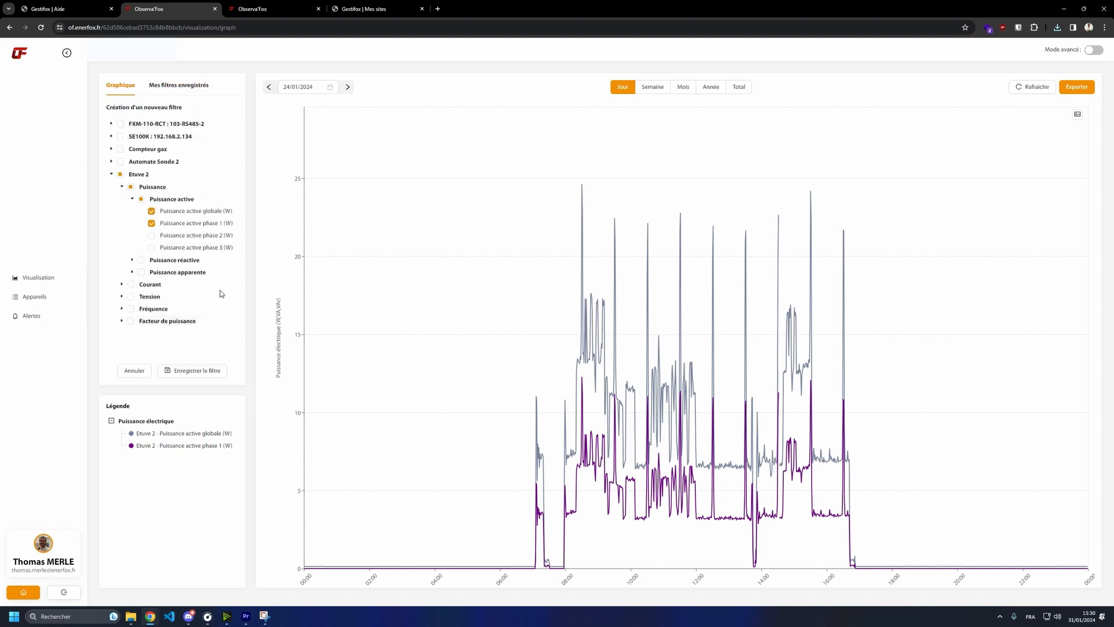
pyautogui.click(151, 235)
pyautogui.click(152, 247)
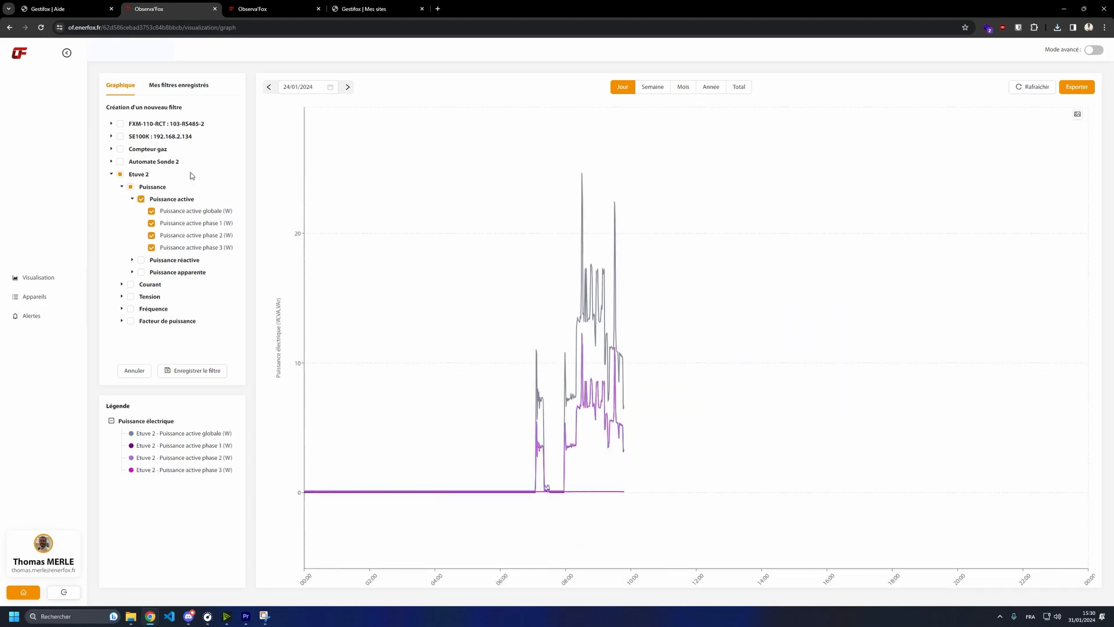
pyautogui.click(198, 371)
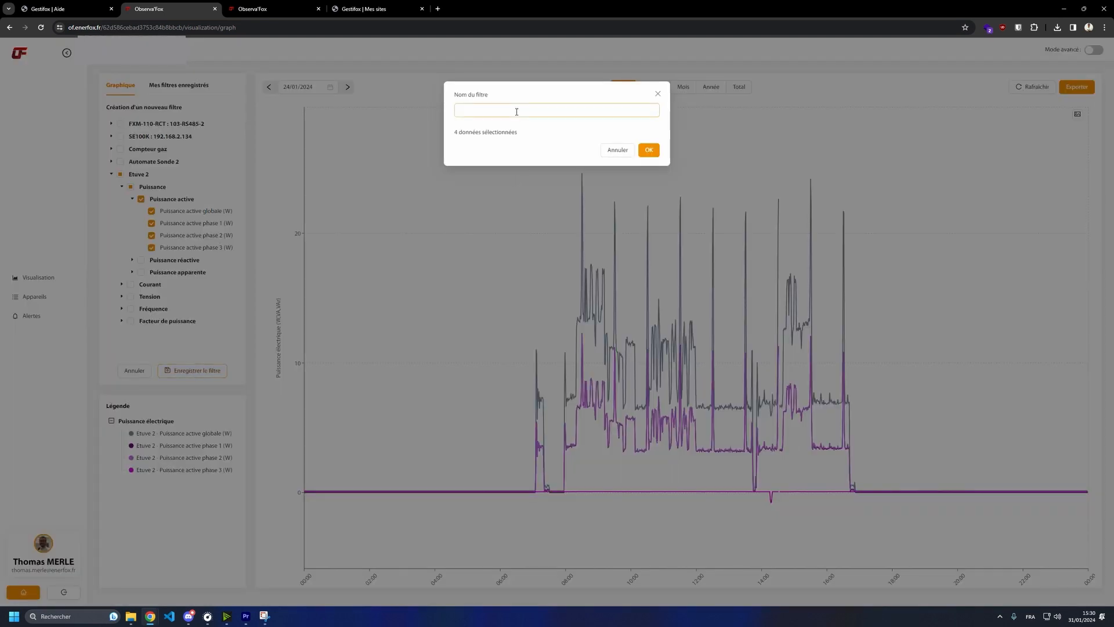
pyautogui.write('Puissance actives')
pyautogui.click(648, 152)
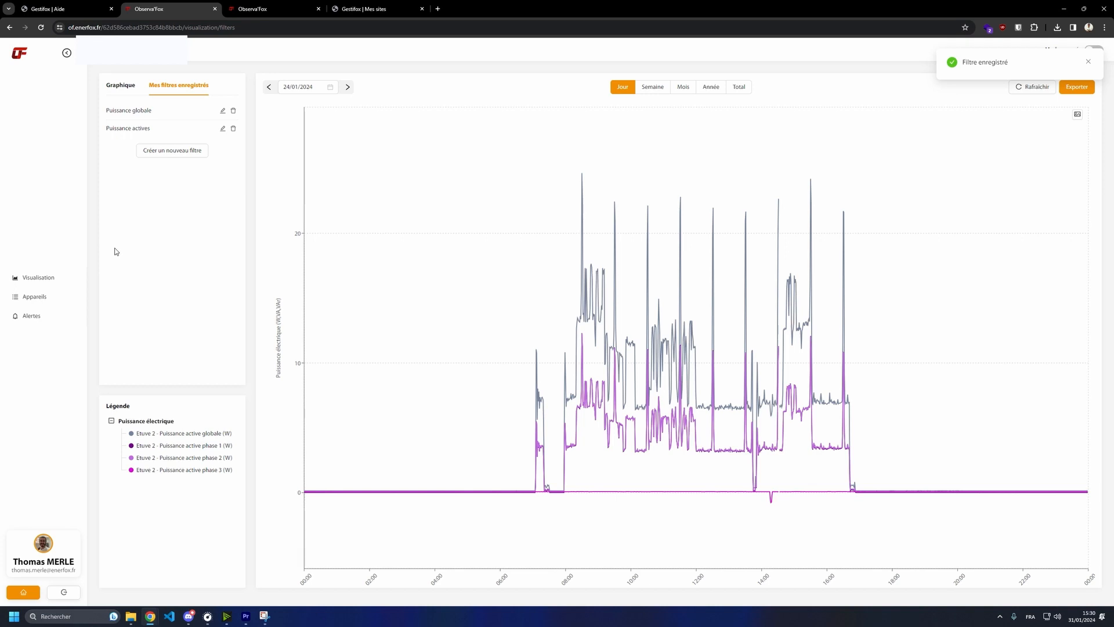
# Apply the Puissance actives filter, clear all active power data from the graph and reapply the filter.
pyautogui.click(145, 132)
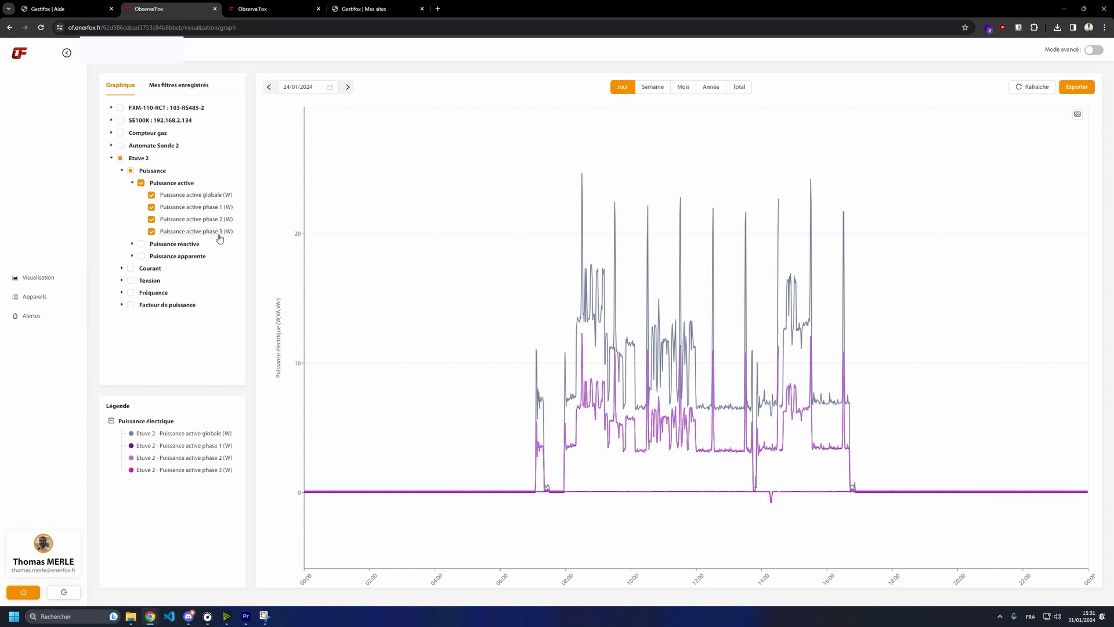
pyautogui.click(143, 184)
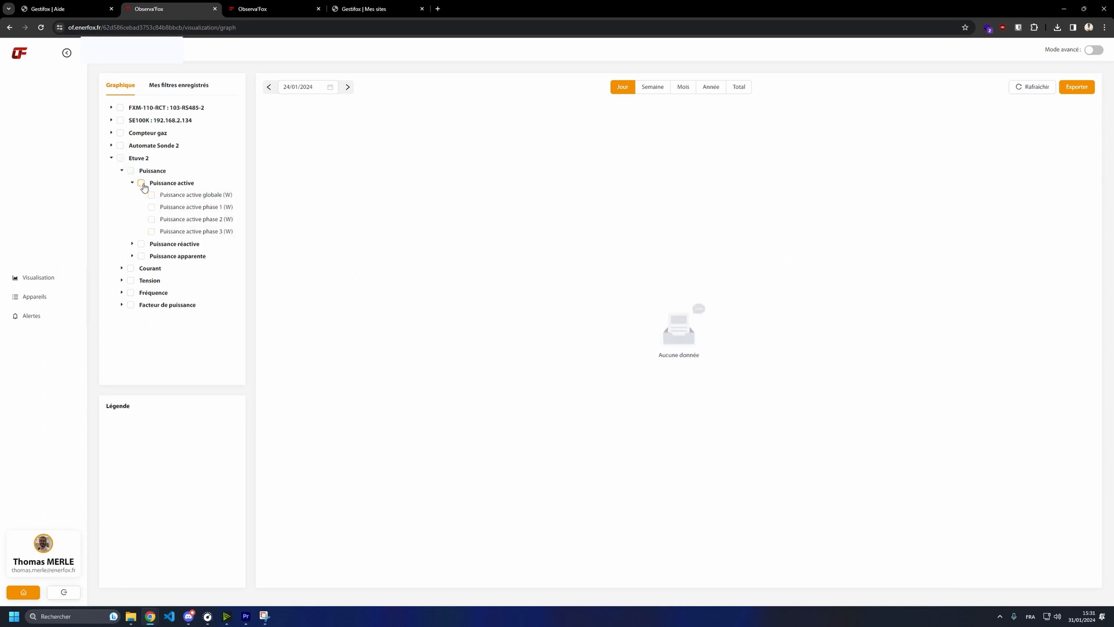
pyautogui.click(157, 85)
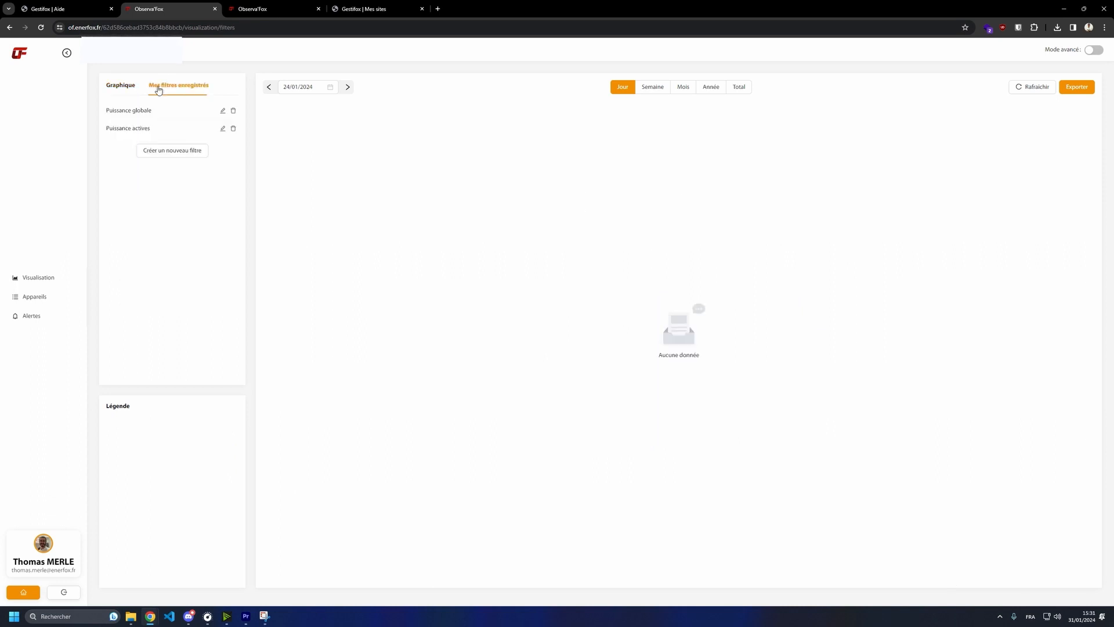
pyautogui.click(125, 129)
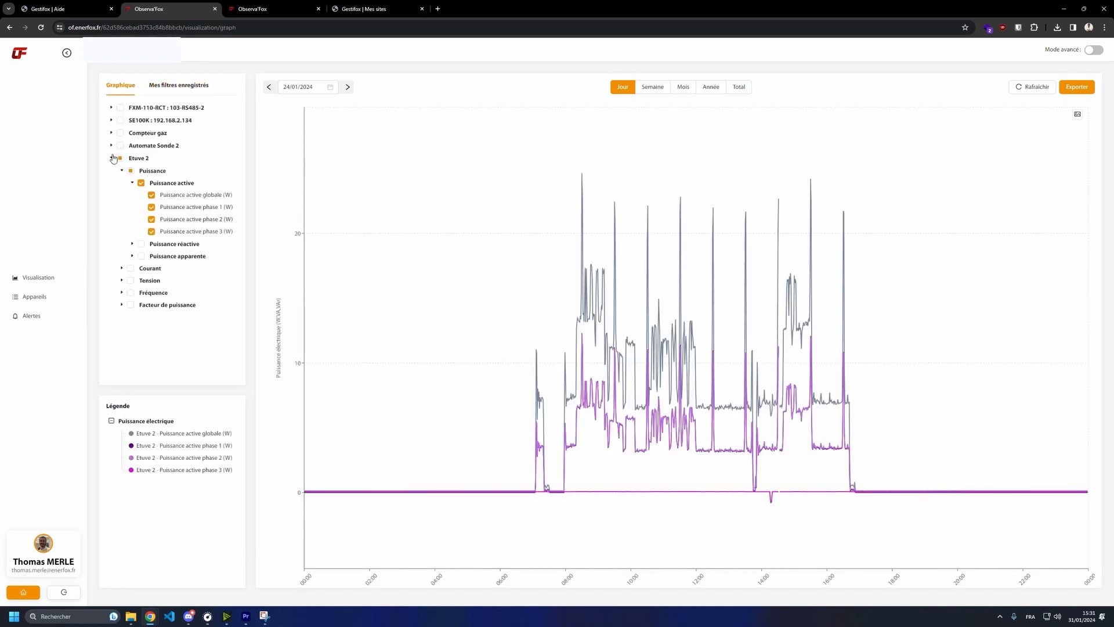
pyautogui.click(112, 158)
pyautogui.click(113, 159)
# Edit the saved Puissance actives filter to include all Puissance réactive data of Etuve 2.
pyautogui.click(184, 86)
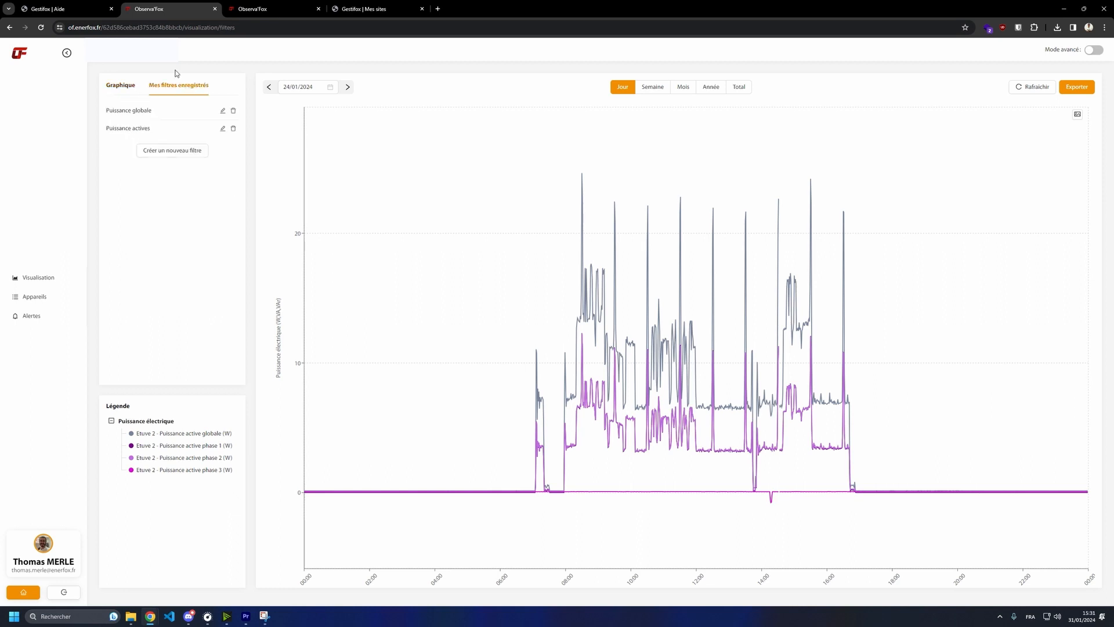
pyautogui.click(222, 128)
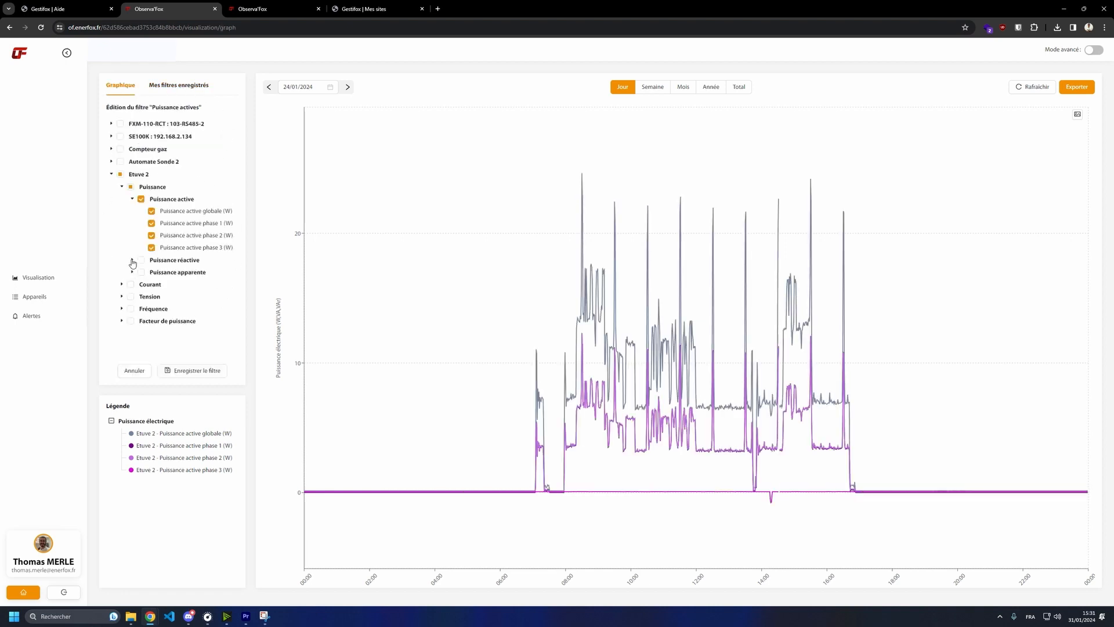
pyautogui.click(132, 260)
pyautogui.scroll(-1, 132, 262)
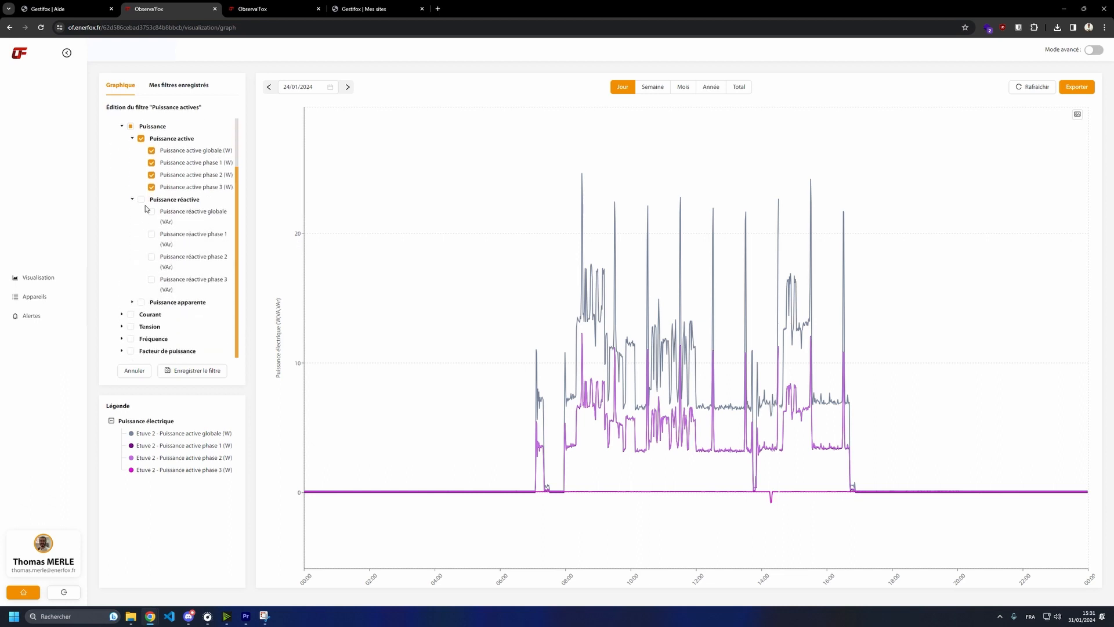
pyautogui.click(141, 199)
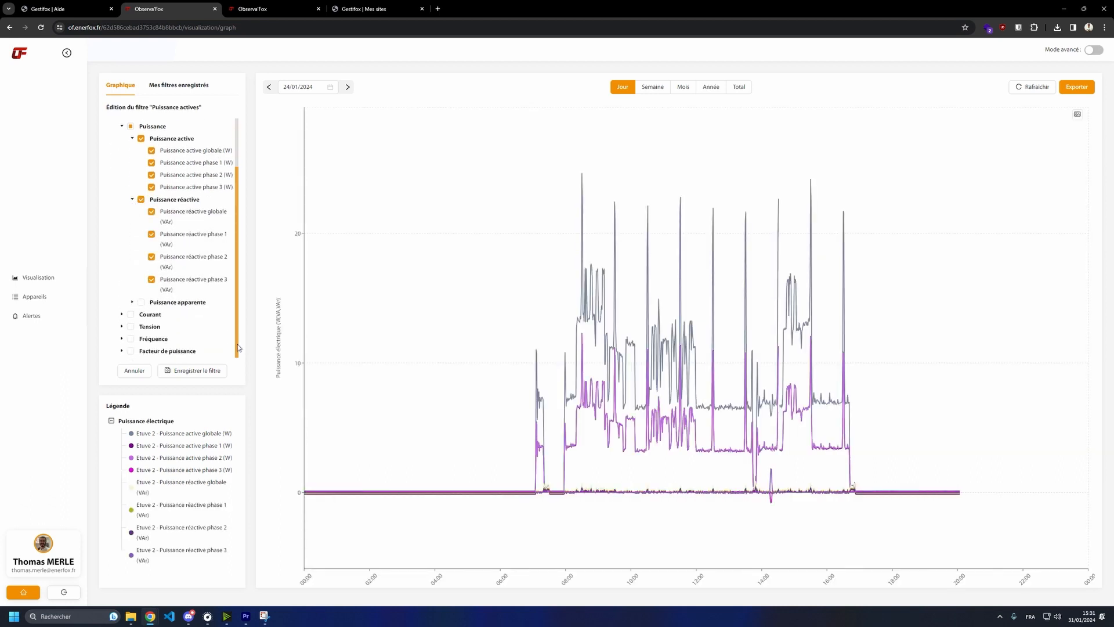
# Save the edited filter under the name Puissance actives et reactives and apply it to the graph.
pyautogui.click(191, 372)
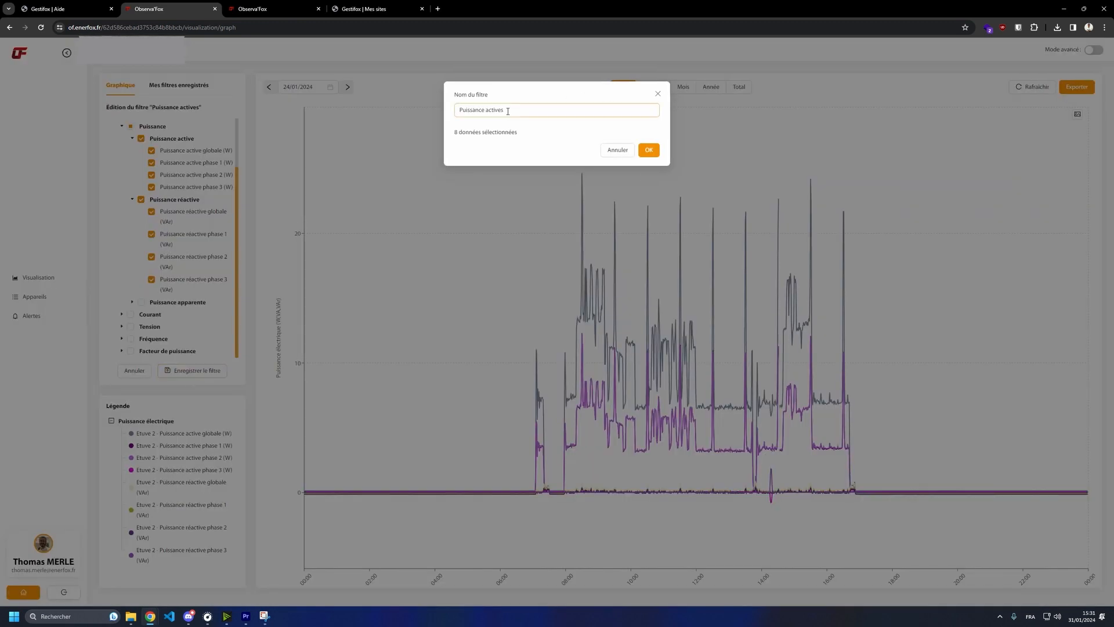
pyautogui.write('et reactives')
pyautogui.click(648, 150)
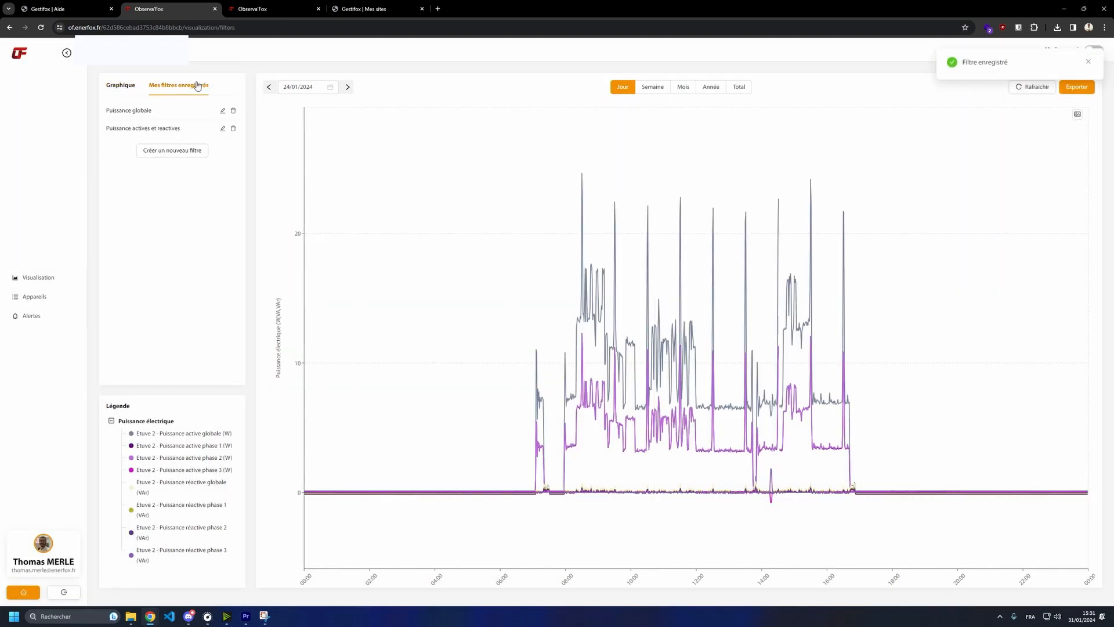
pyautogui.click(146, 131)
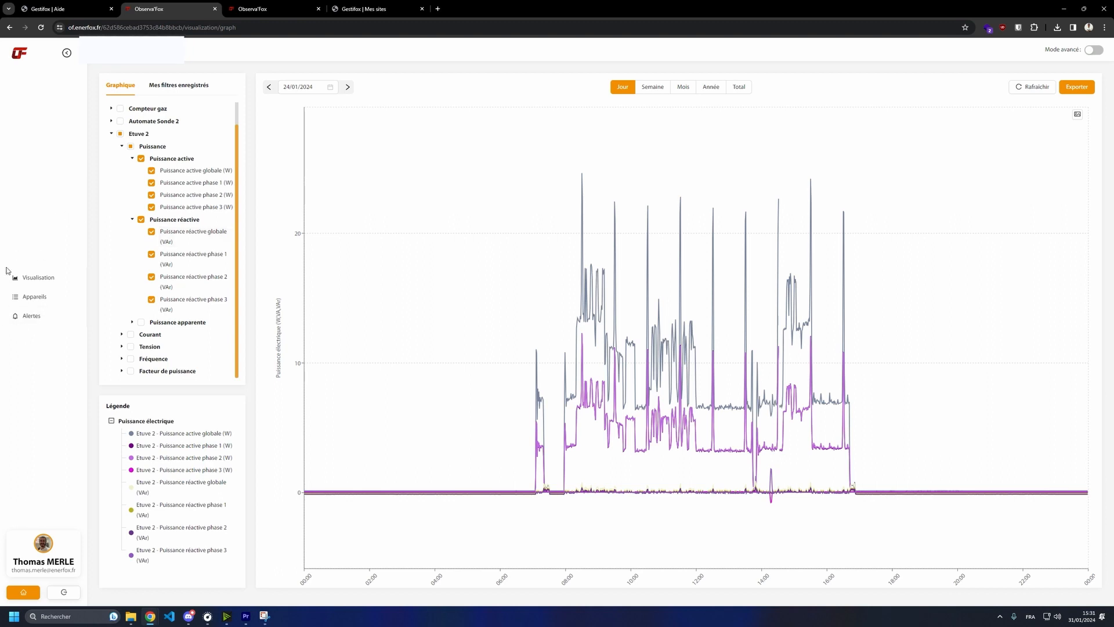
# View the site's electrical alerts and the device list, and return to the data visualisation.
pyautogui.click(35, 322)
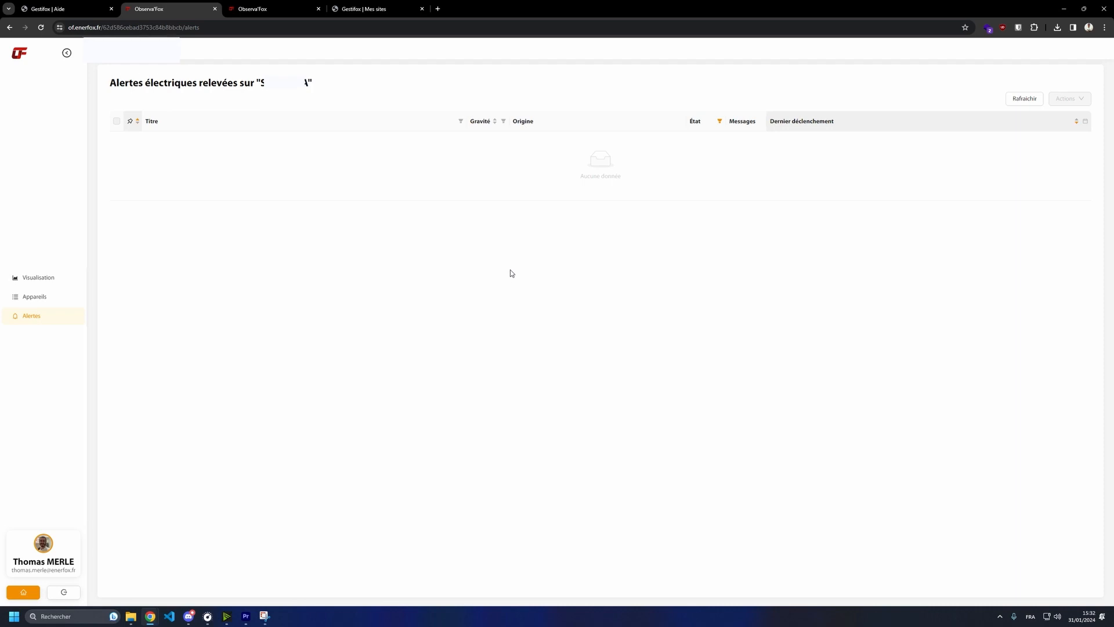
pyautogui.click(35, 299)
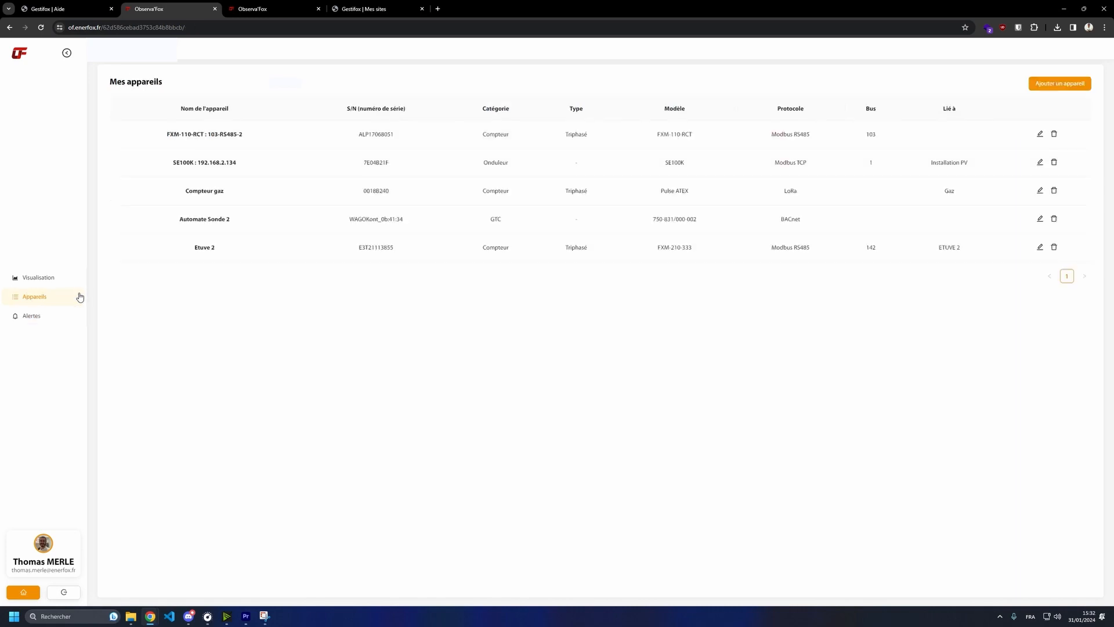
pyautogui.click(45, 280)
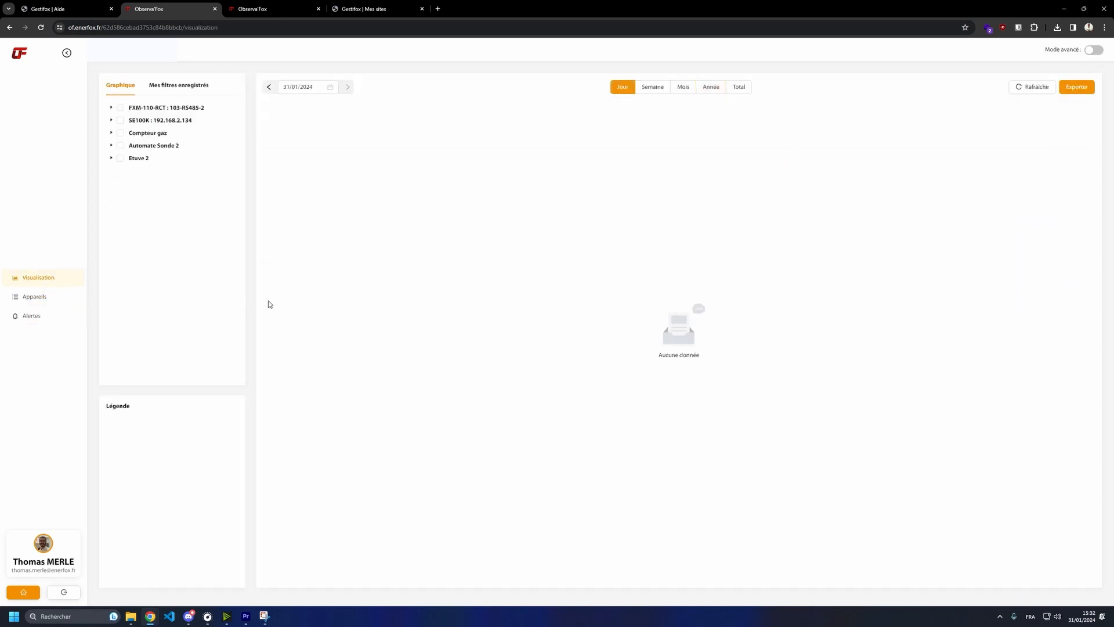